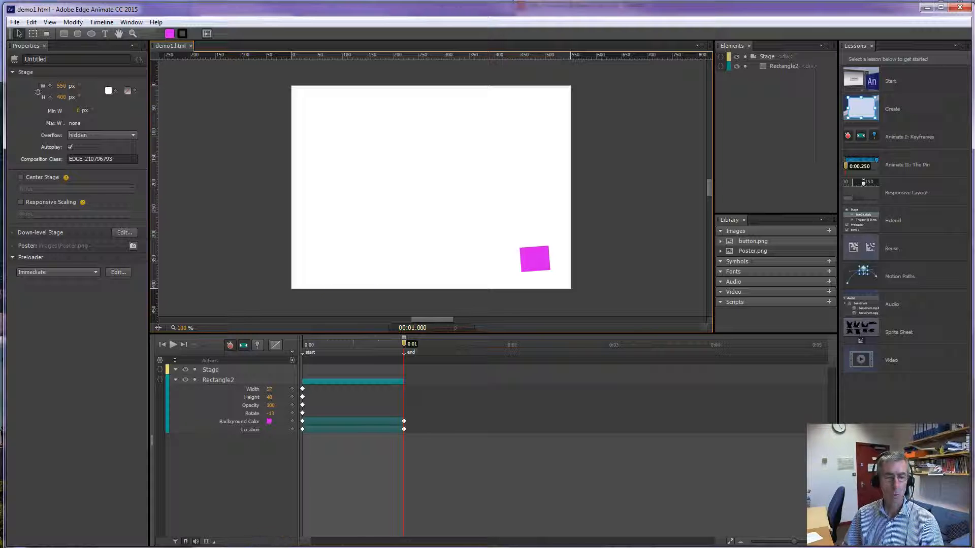
- Switch to Chrome and open the Widgets settings of the WordPress teaching site
{"action": "key", "text": "alt+Tab"}
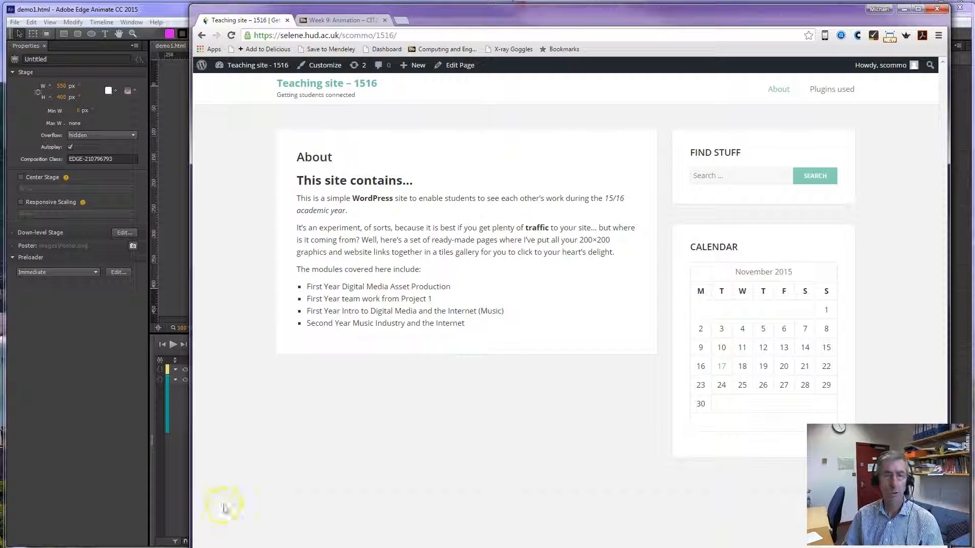
{"action": "left_click_drag", "start_coordinate": [505, 21], "coordinate": [409, 9]}
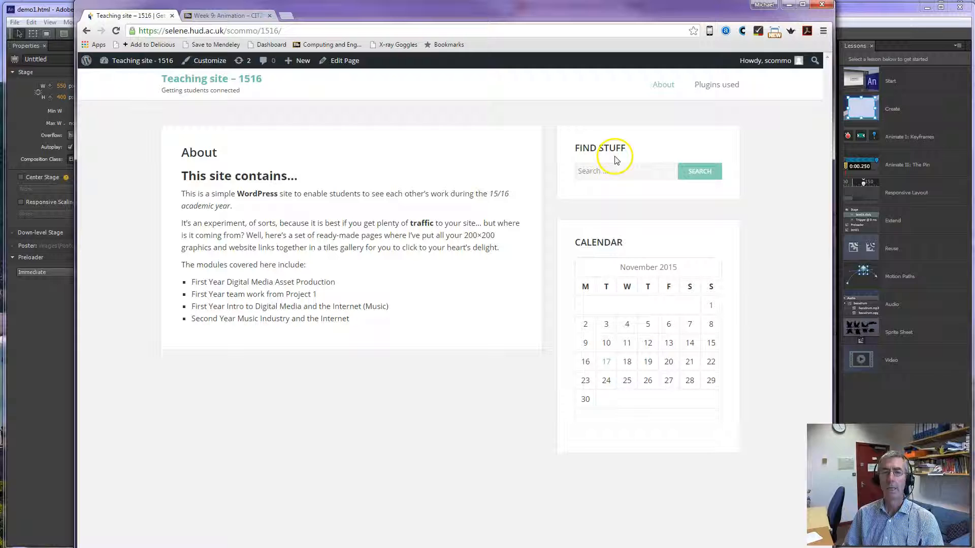
{"action": "left_click", "coordinate": [135, 60]}
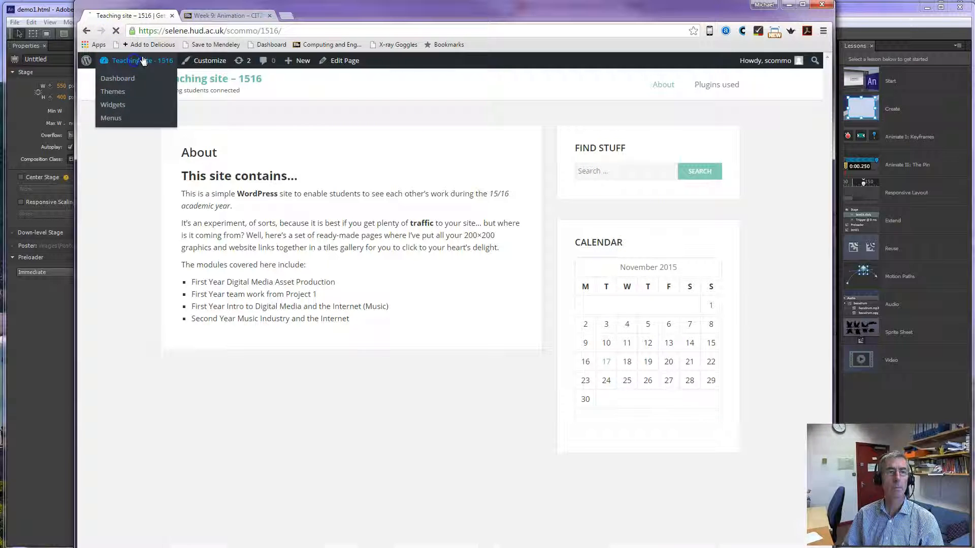
{"action": "mouse_move", "coordinate": [146, 222]}
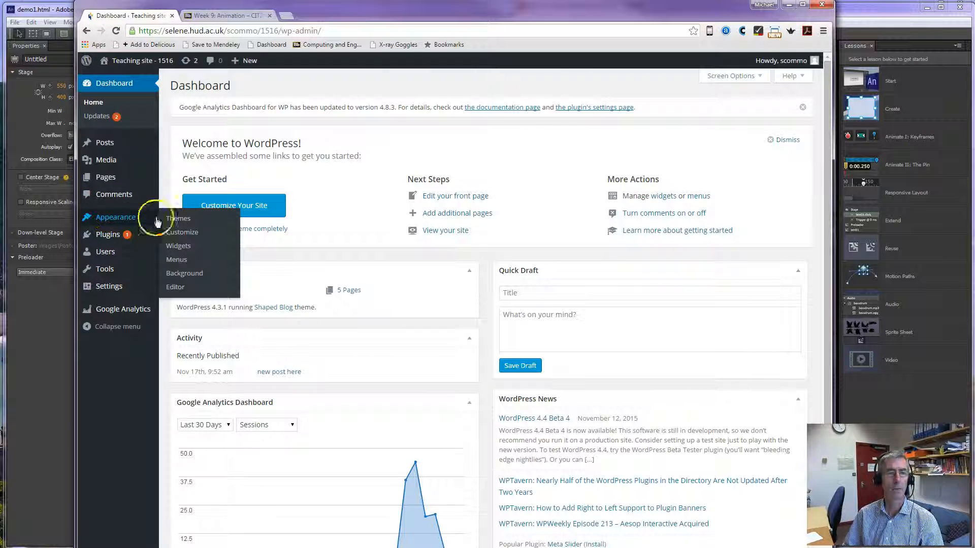
{"action": "left_click", "coordinate": [179, 245]}
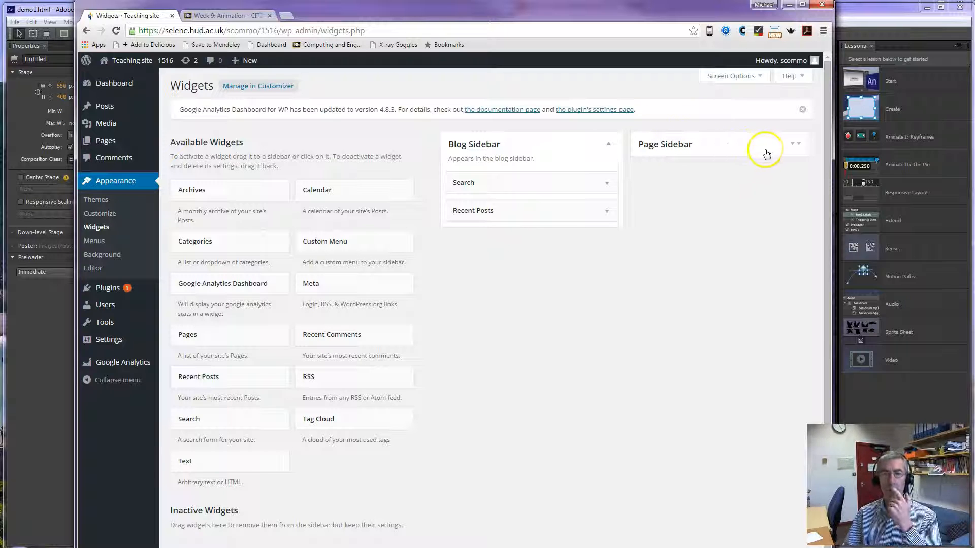
- Remove the Calendar widget from the Page Sidebar and check the result on the live site
{"action": "left_click", "coordinate": [791, 146]}
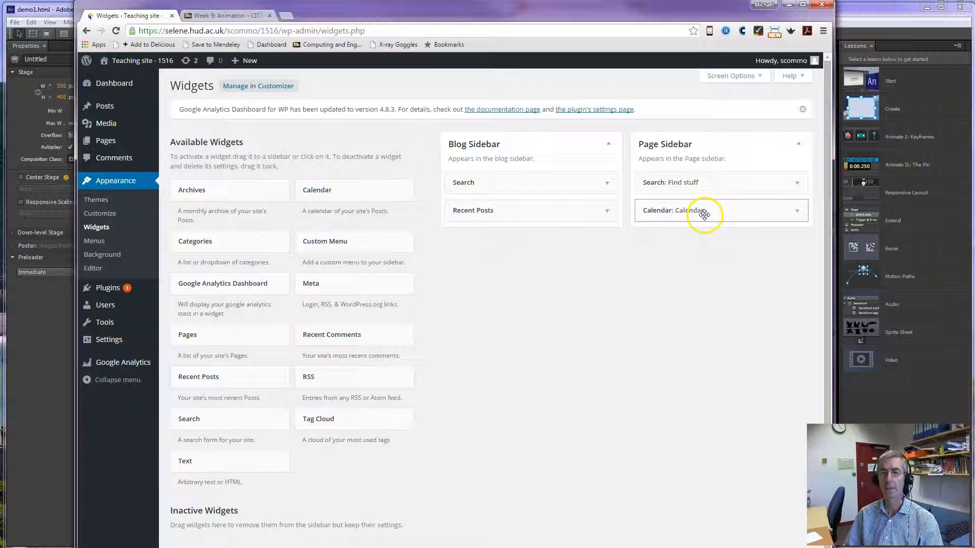
{"action": "left_click_drag", "start_coordinate": [761, 211], "coordinate": [394, 480]}
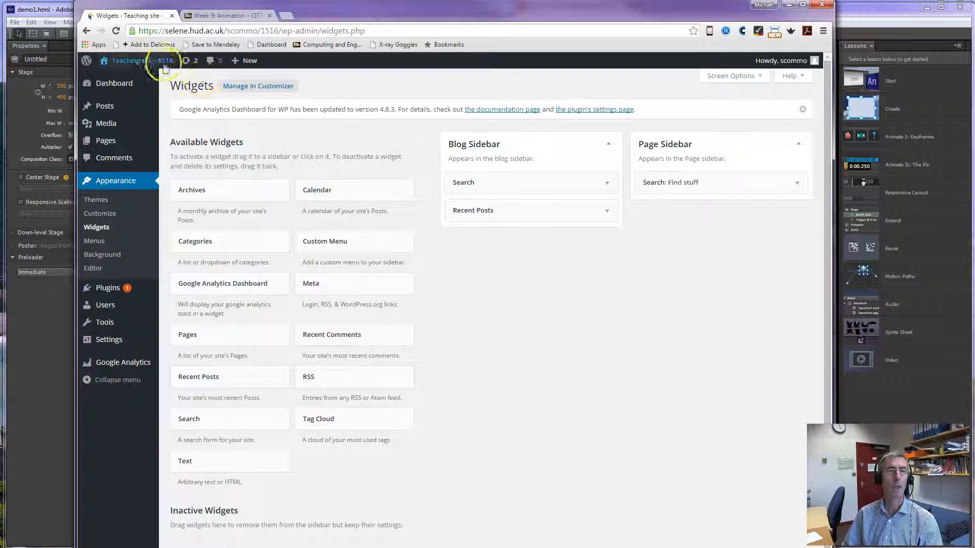
{"action": "left_click", "coordinate": [157, 60]}
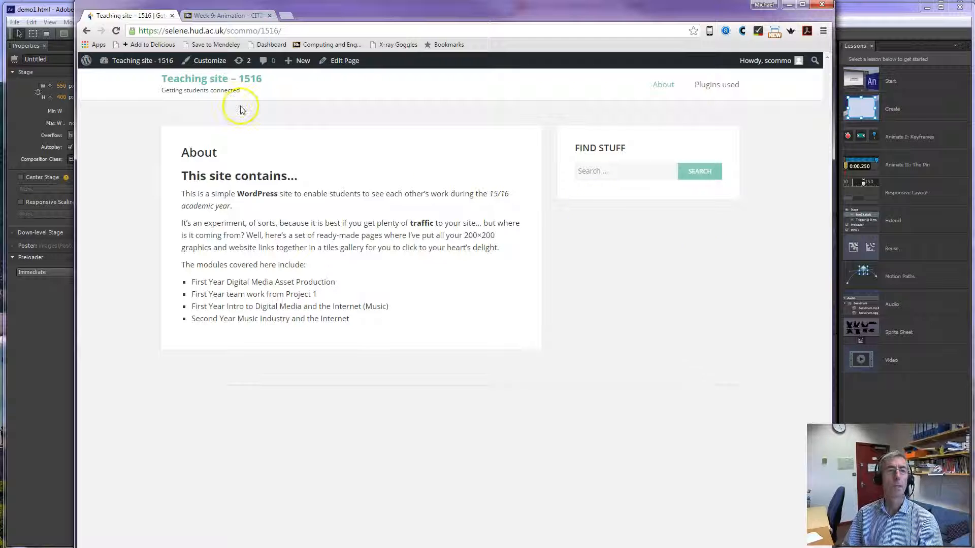
- Return to the site's widget settings and add a Text widget to the Page Sidebar below the Search widget
{"action": "left_click", "coordinate": [140, 61]}
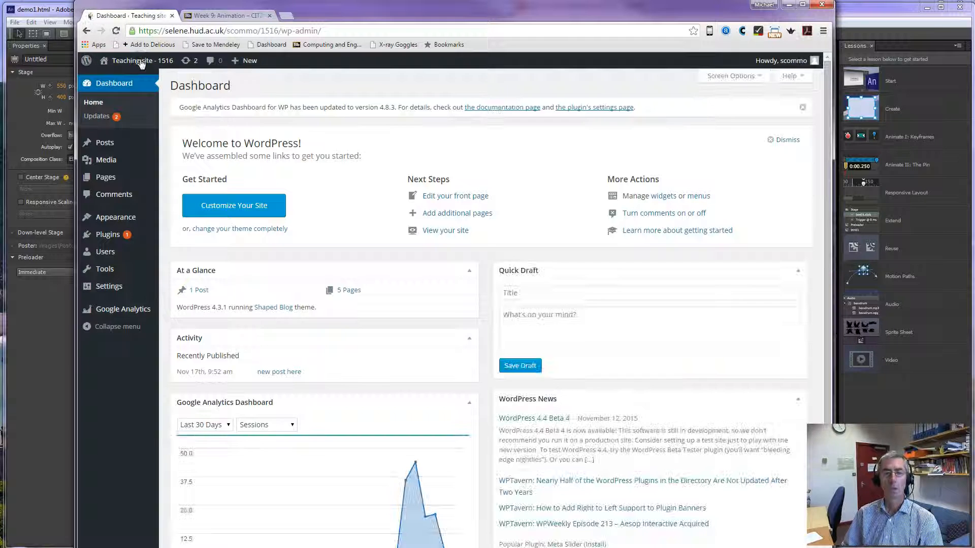
{"action": "mouse_move", "coordinate": [116, 219]}
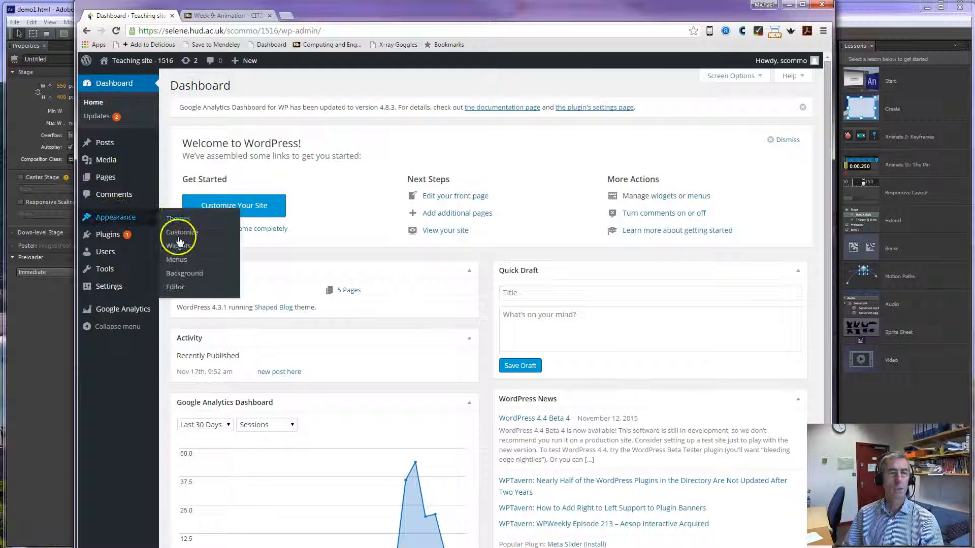
{"action": "left_click", "coordinate": [179, 246]}
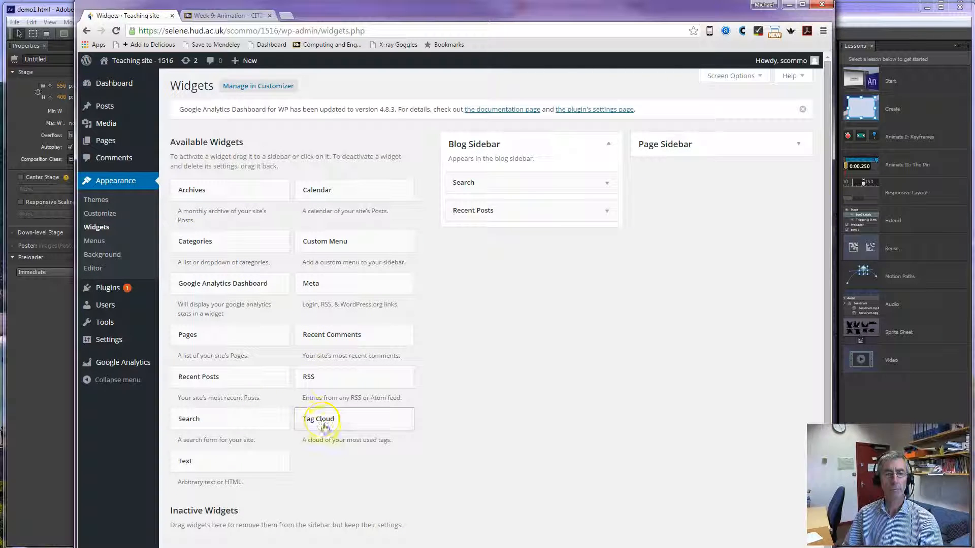
{"action": "left_click_drag", "start_coordinate": [188, 463], "coordinate": [670, 207]}
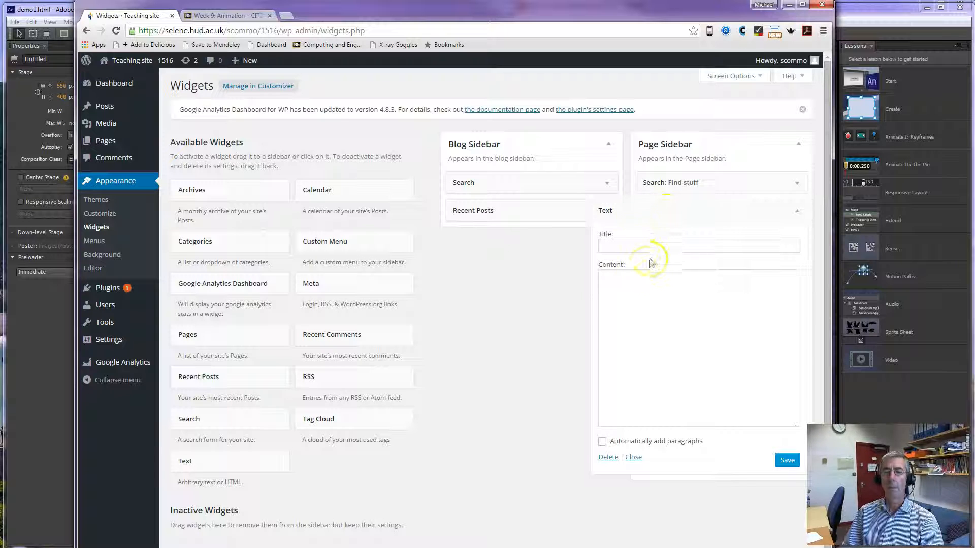
- Save the new Text widget with the title "Edge Animation" and the content "content here", and view it on the live site
{"action": "left_click", "coordinate": [620, 246]}
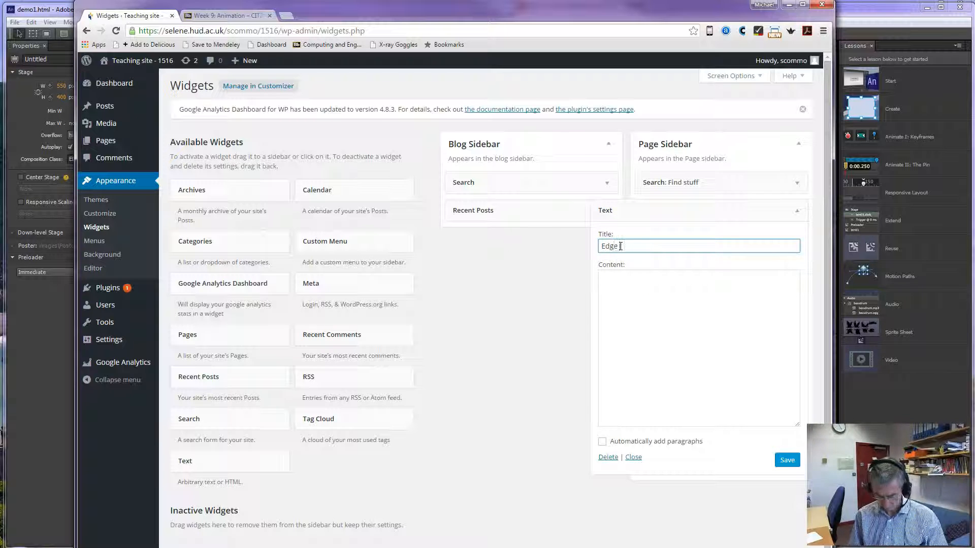
{"action": "type", "text": "Edge Animation"}
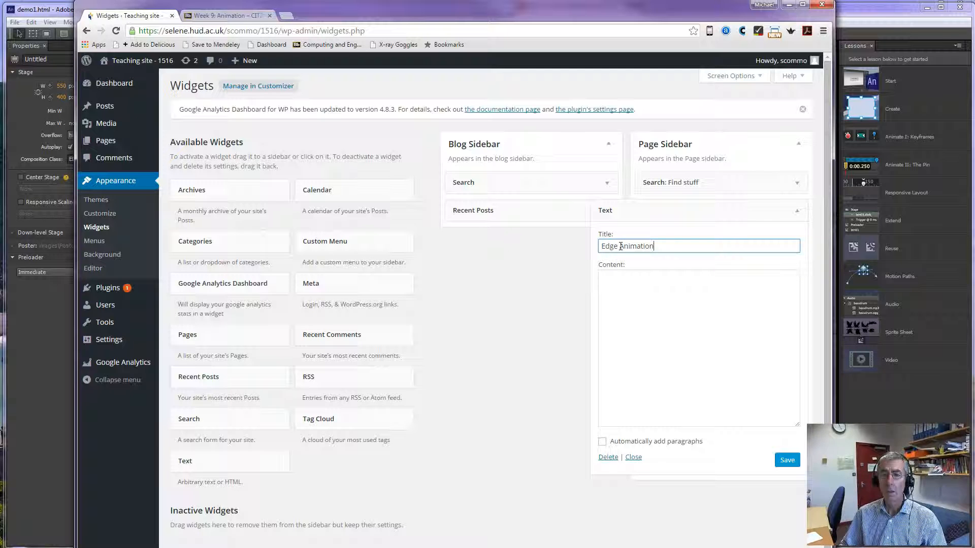
{"action": "left_click", "coordinate": [605, 278]}
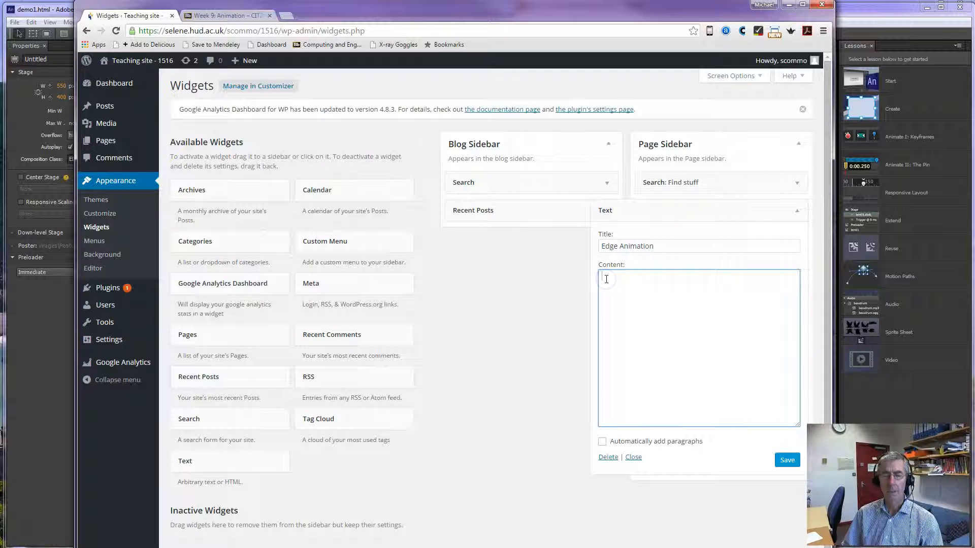
{"action": "type", "text": "content here"}
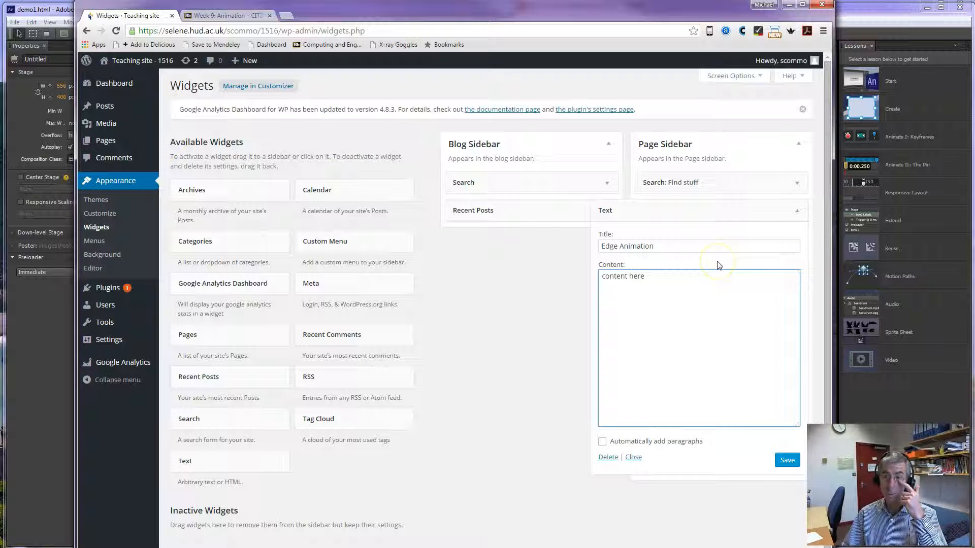
{"action": "left_click", "coordinate": [787, 460]}
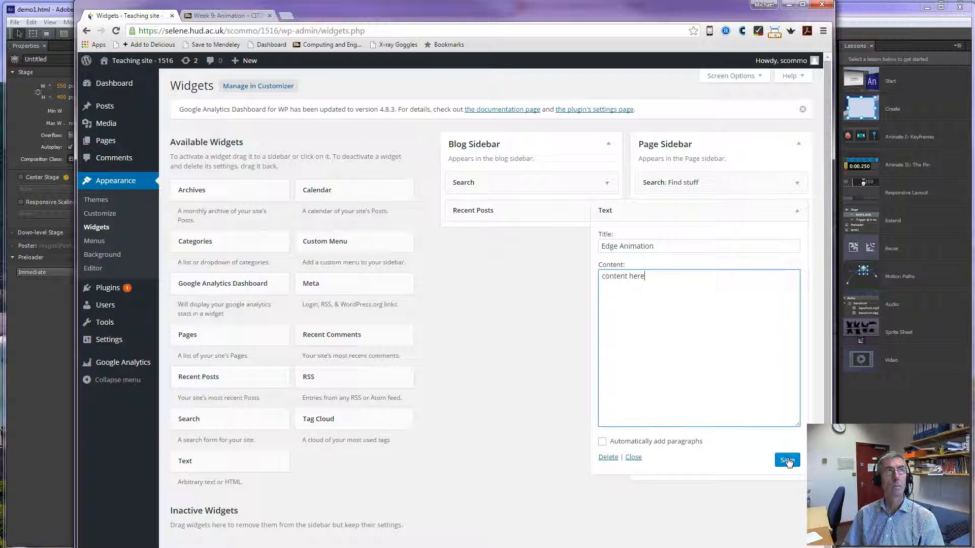
{"action": "left_click", "coordinate": [685, 321]}
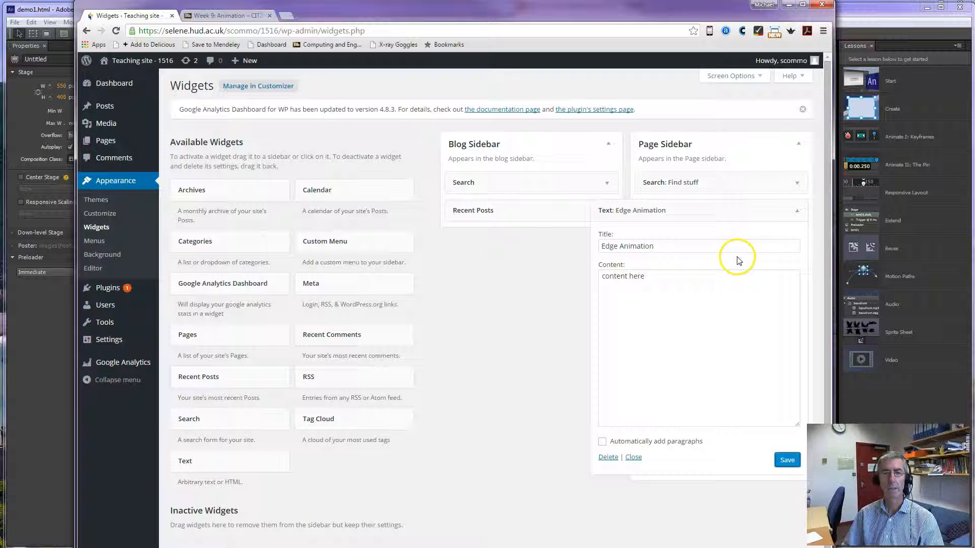
{"action": "left_click", "coordinate": [124, 60]}
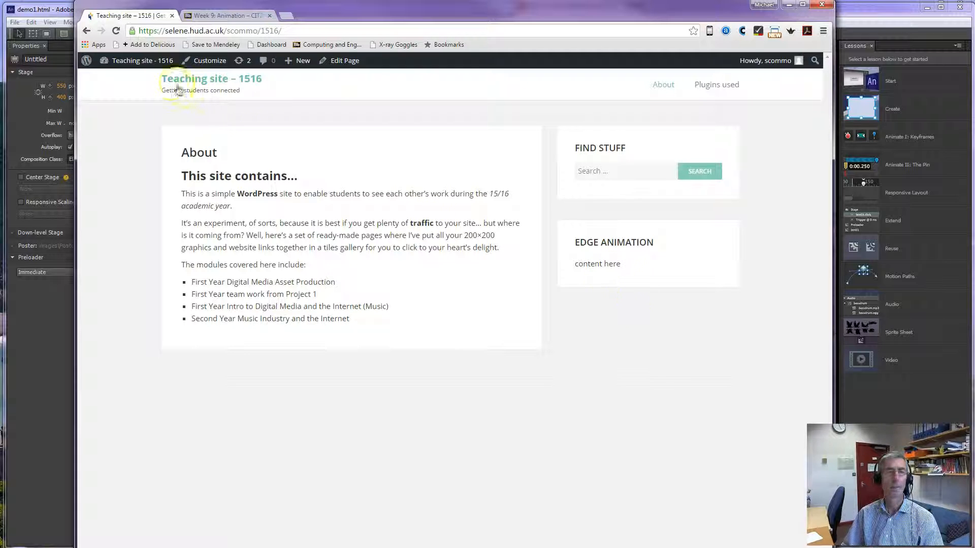
- Replace the content of the Page Sidebar's Edge Animation widget with an iframe whose source is demo1.html, width 200 and height 160
{"action": "mouse_move", "coordinate": [136, 59]}
{"action": "left_click", "coordinate": [125, 78]}
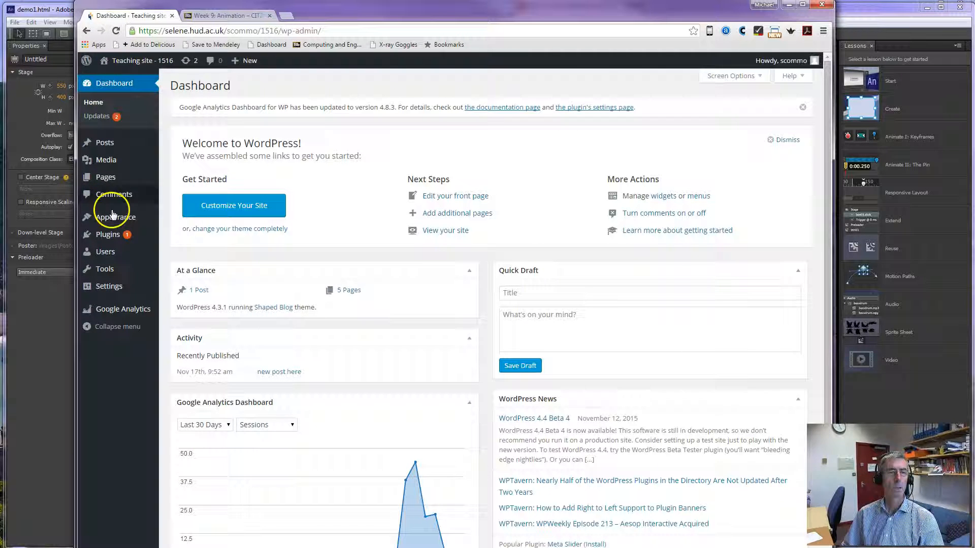
{"action": "mouse_move", "coordinate": [117, 218]}
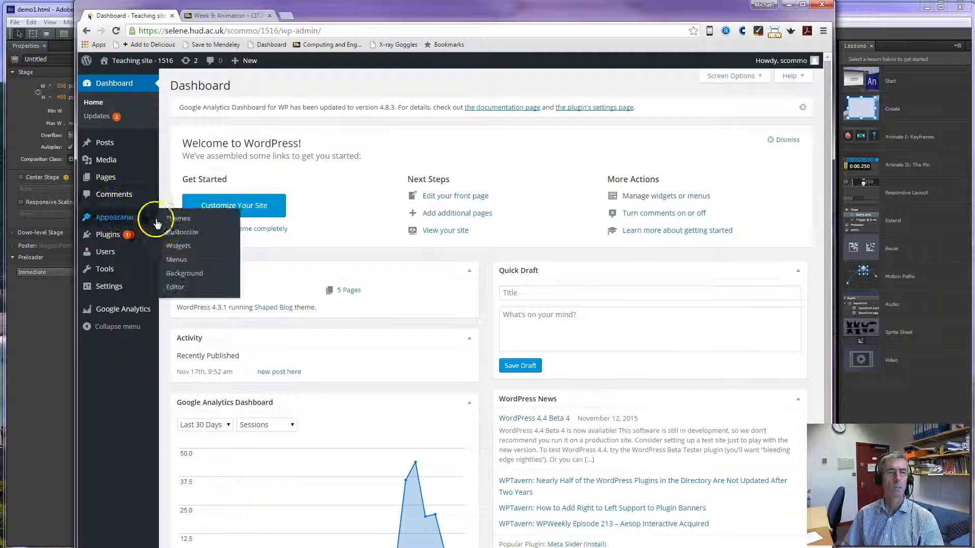
{"action": "left_click", "coordinate": [188, 246]}
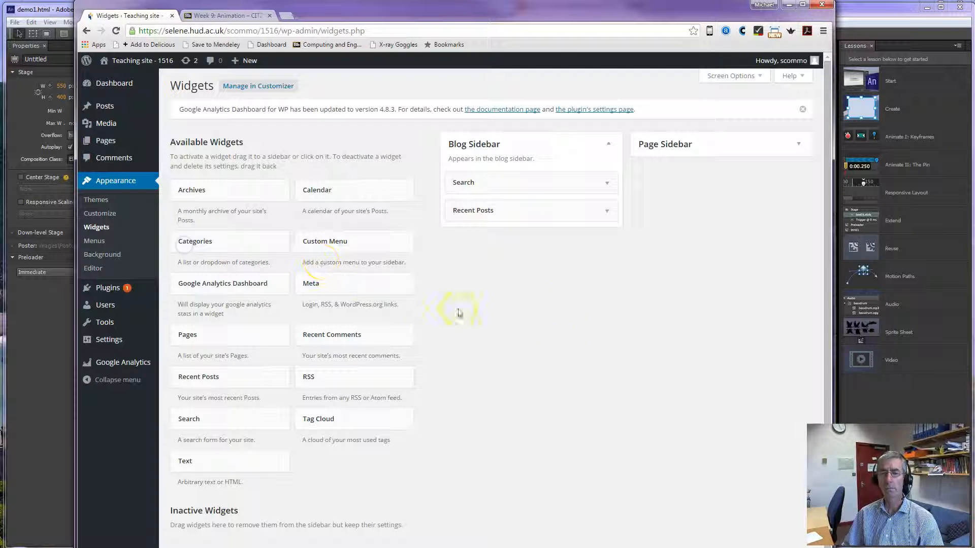
{"action": "left_click", "coordinate": [700, 147]}
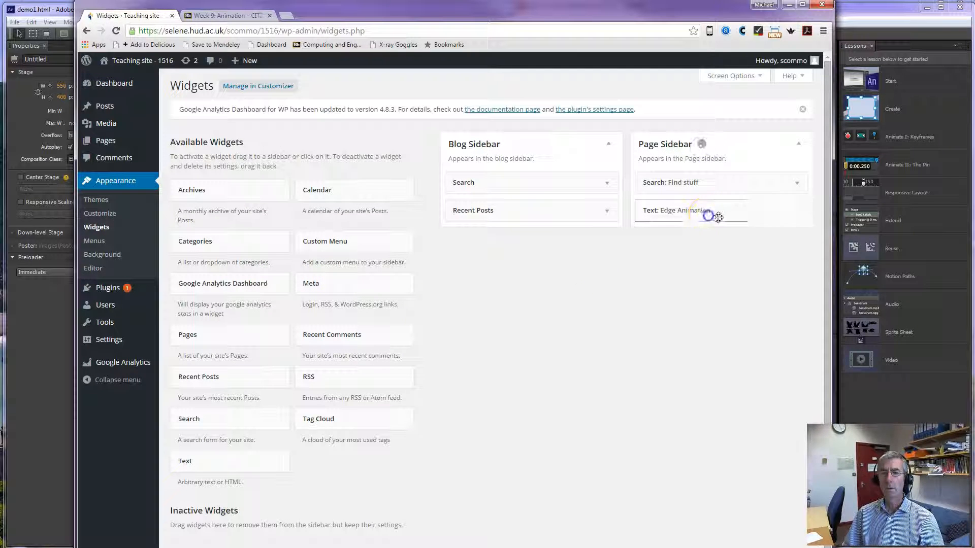
{"action": "left_click", "coordinate": [798, 211]}
{"action": "left_click_drag", "start_coordinate": [652, 277], "coordinate": [596, 278]}
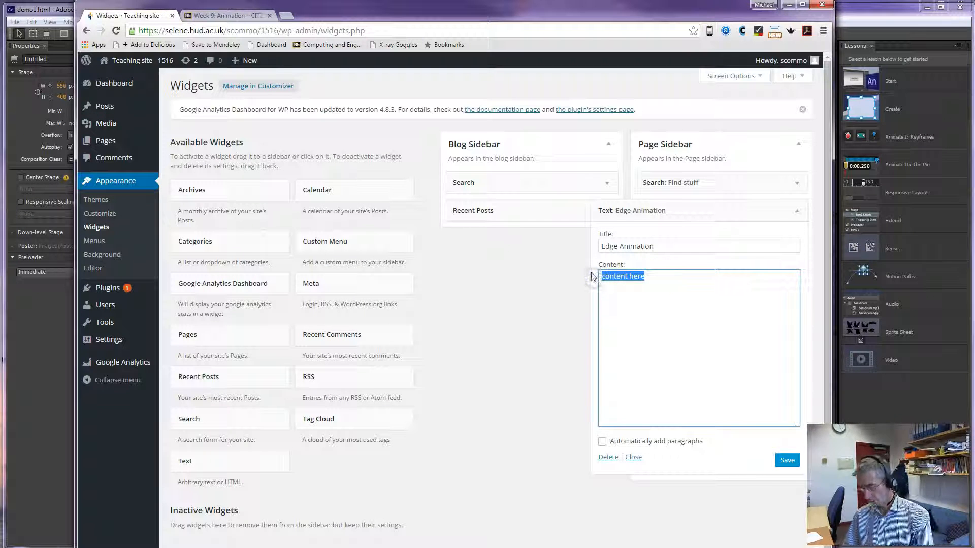
{"action": "key", "text": "BackSpace"}
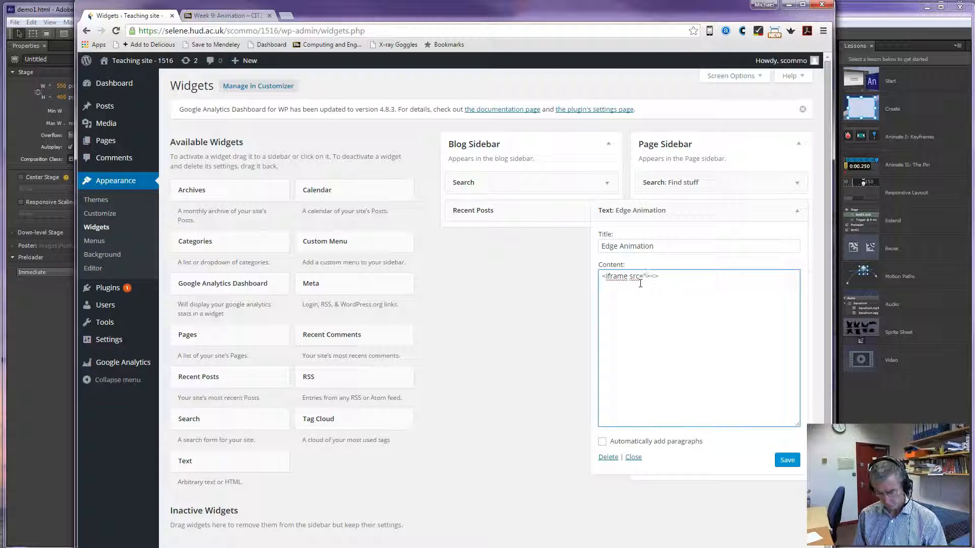
{"action": "type", "text": "mo1.html"}
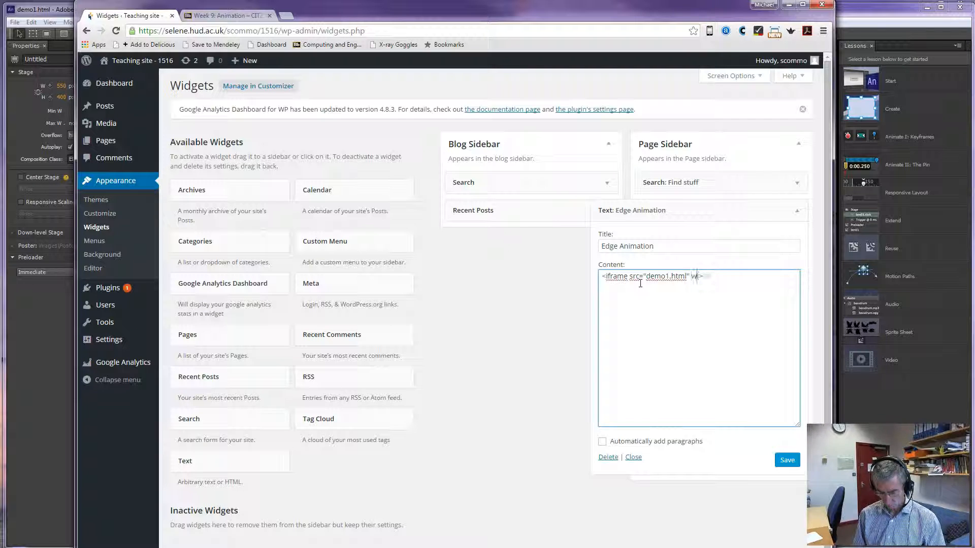
{"action": "type", "text": "\"200"}
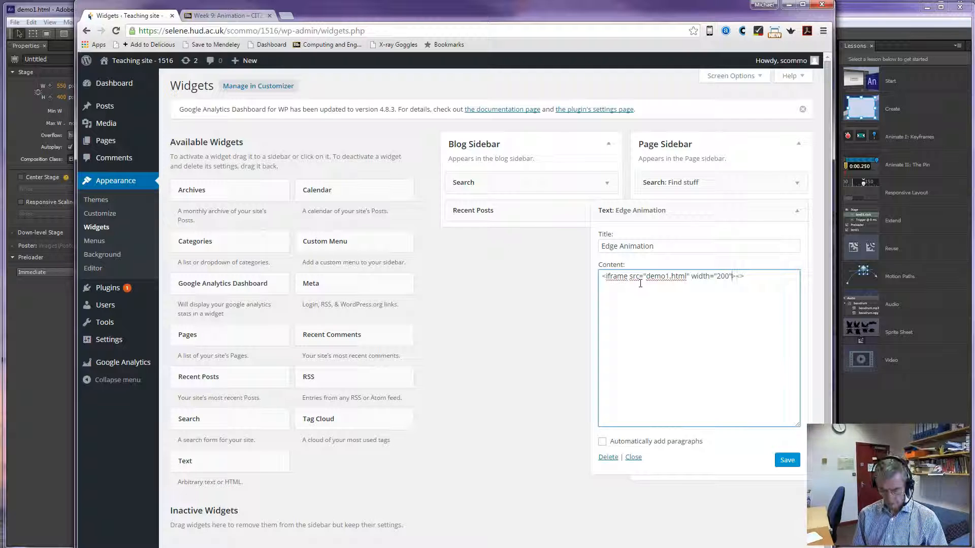
{"action": "type", "text": "\" height=\"160"}
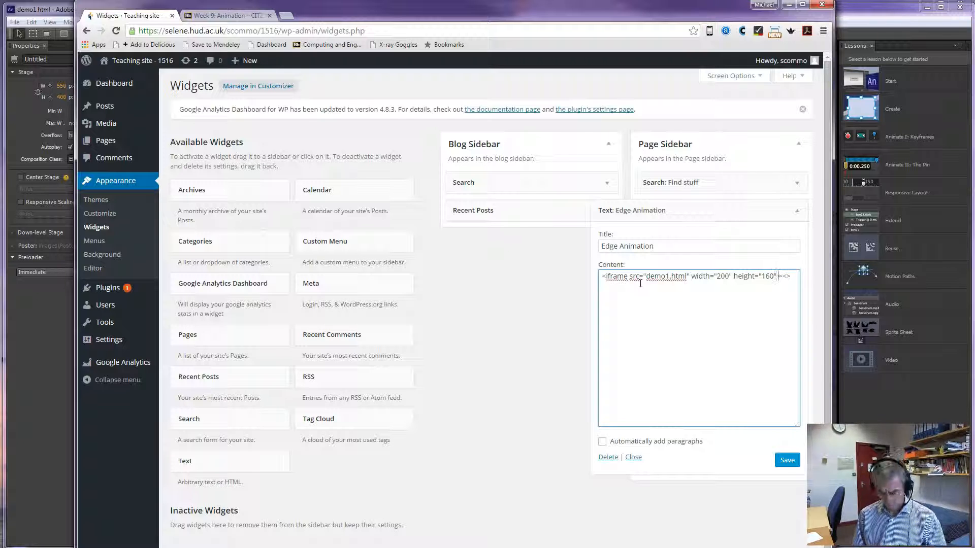
- Add frameborder="no" and scrolling="no" to the iframe code and complete it with the closing </iframe> tag
{"action": "type", "text": "frameborder=\"no"}
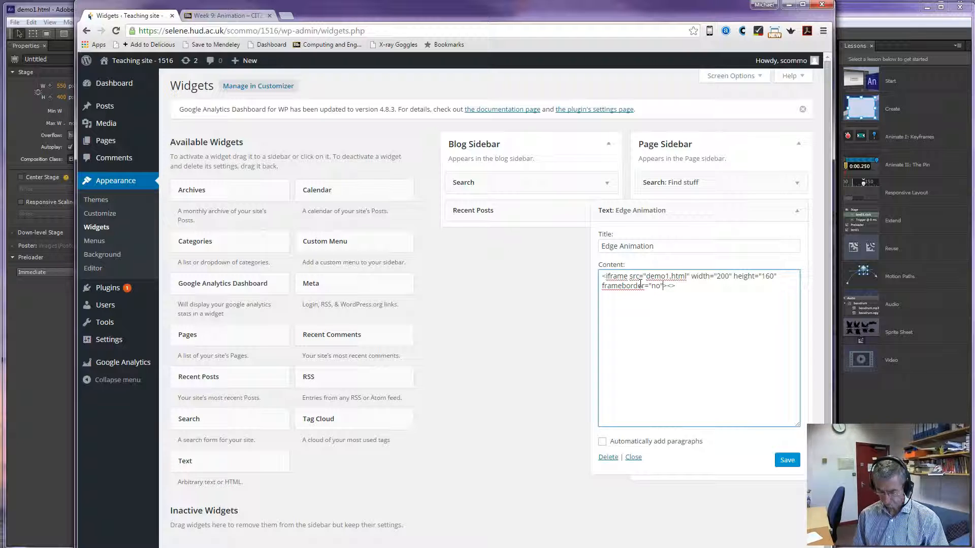
{"action": "type", "text": "\" scrolling="}
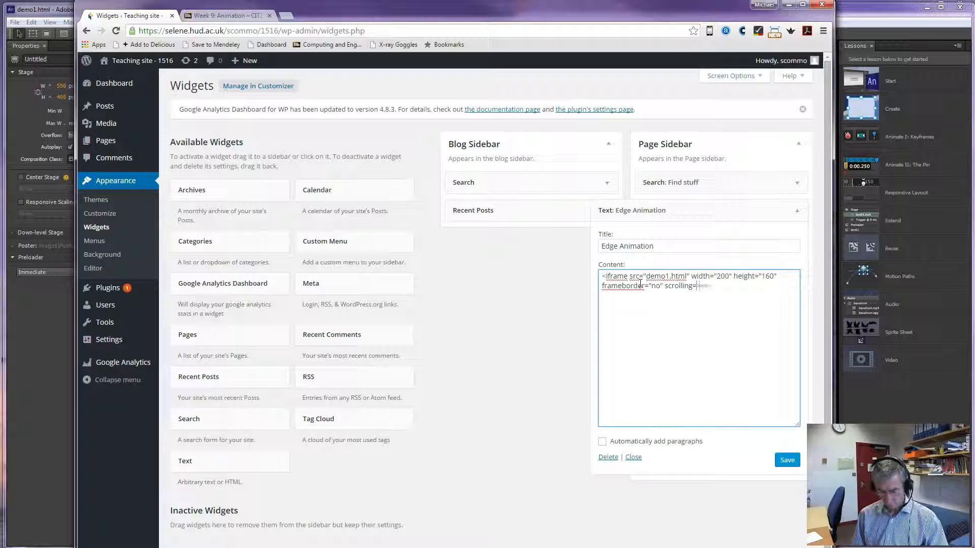
{"action": "type", "text": "\"no\"><"}
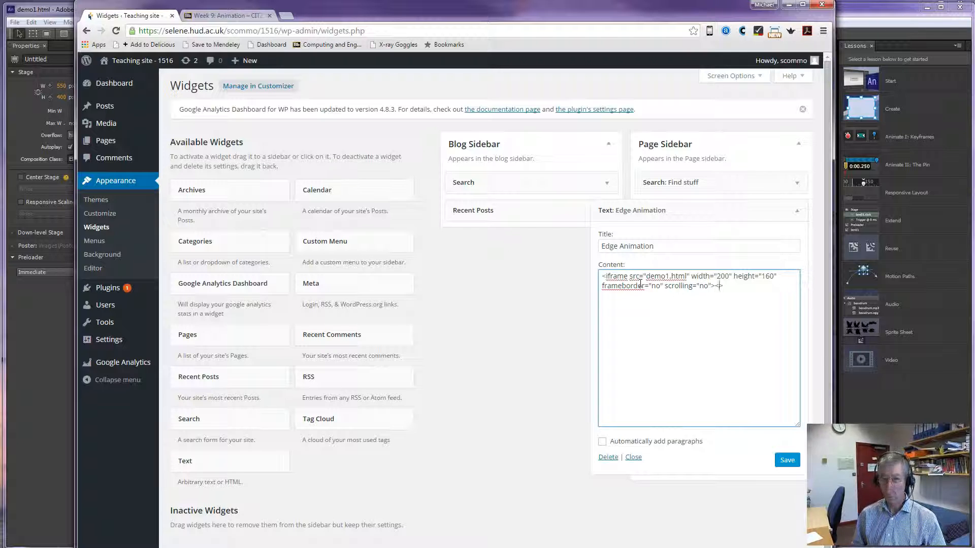
{"action": "type", "text": "/iframe>"}
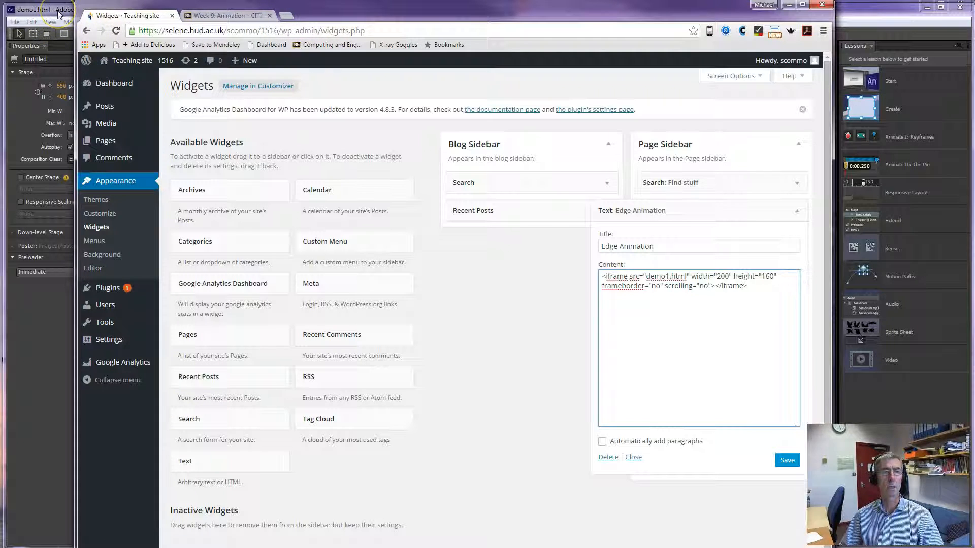
- Switch to Adobe Edge Animate with the demo1.html project
{"action": "left_click", "coordinate": [63, 18]}
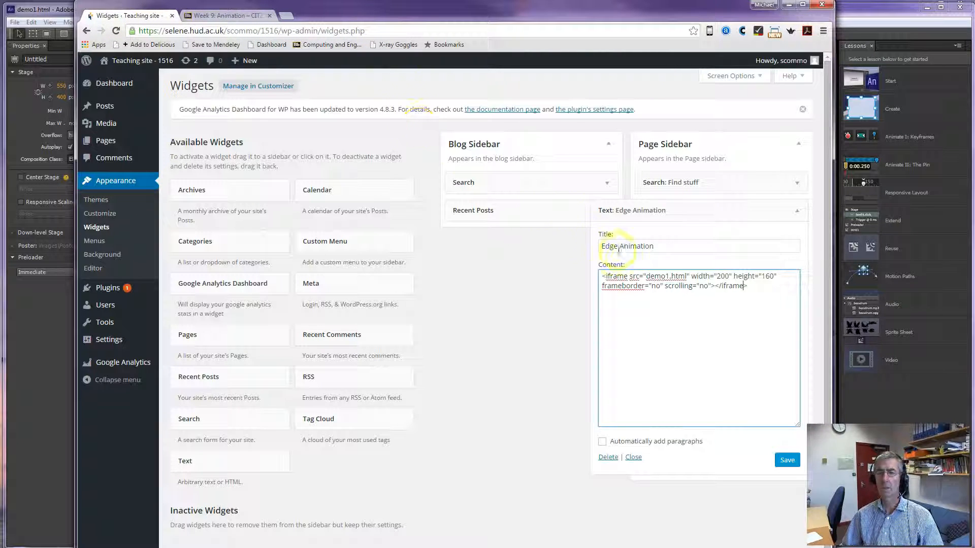
{"action": "left_click", "coordinate": [646, 277]}
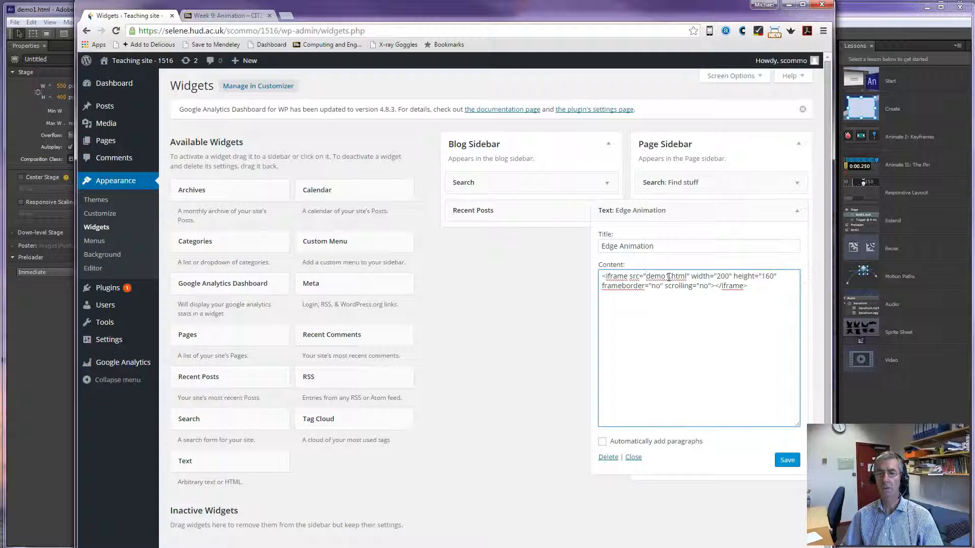
{"action": "left_click", "coordinate": [46, 10]}
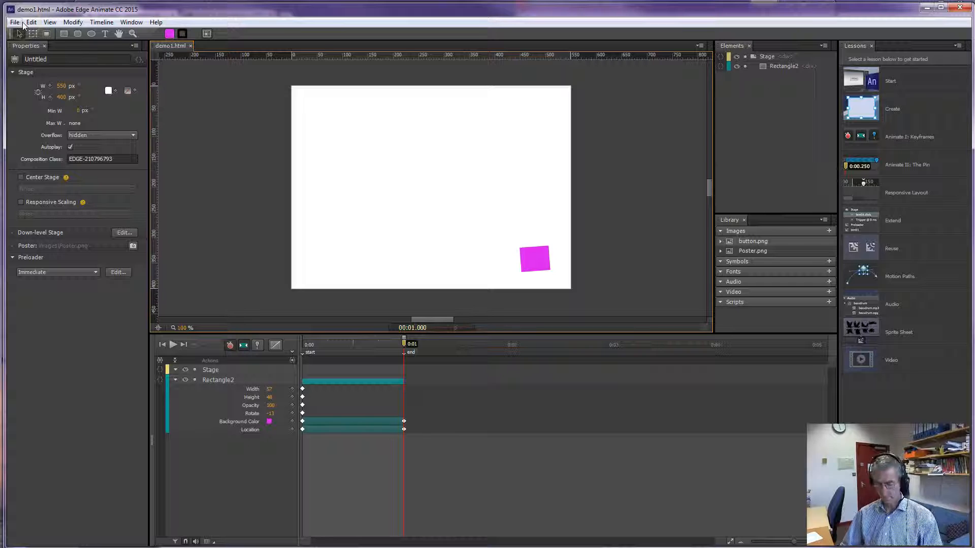
- Play the animation on the stage and select Rectangle2 to inspect its motion path
{"action": "key", "text": "space"}
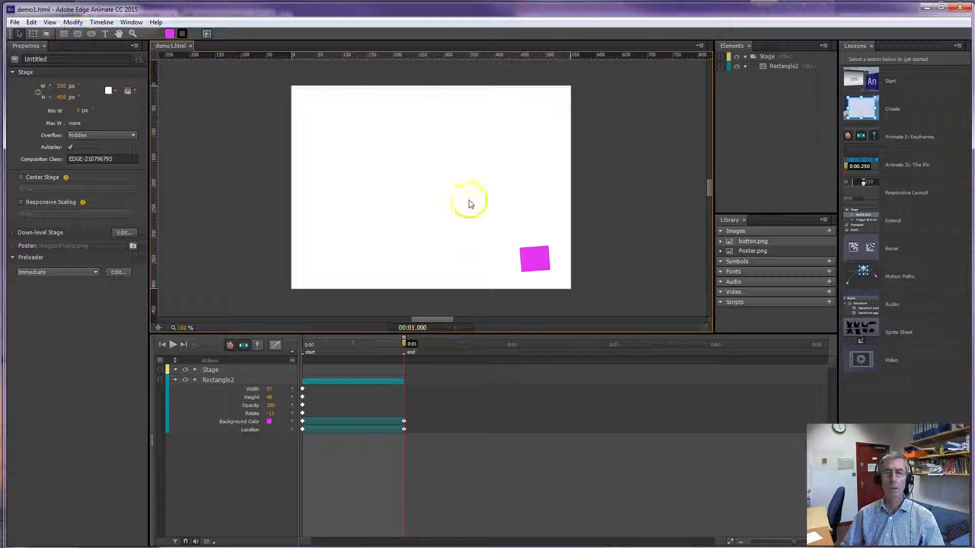
{"action": "key", "text": "space"}
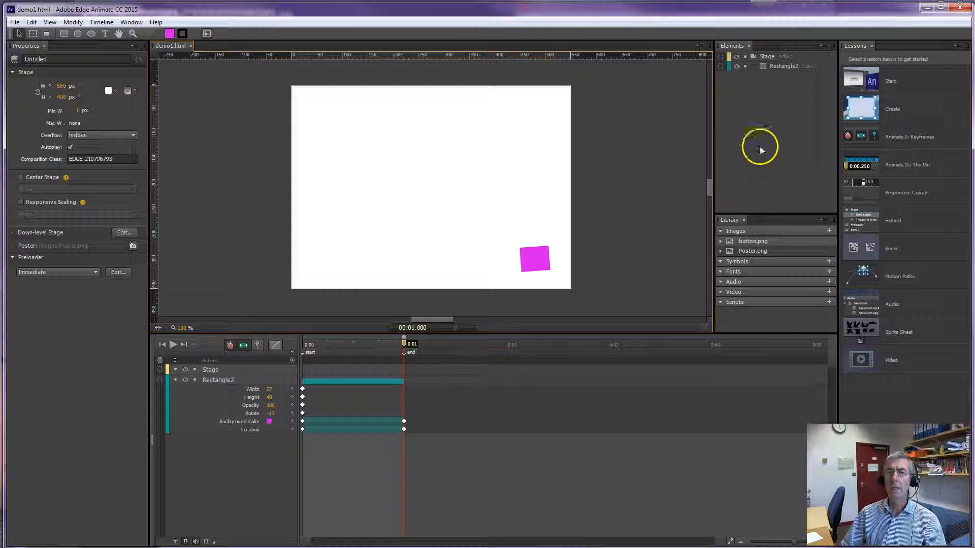
{"action": "left_click", "coordinate": [782, 65]}
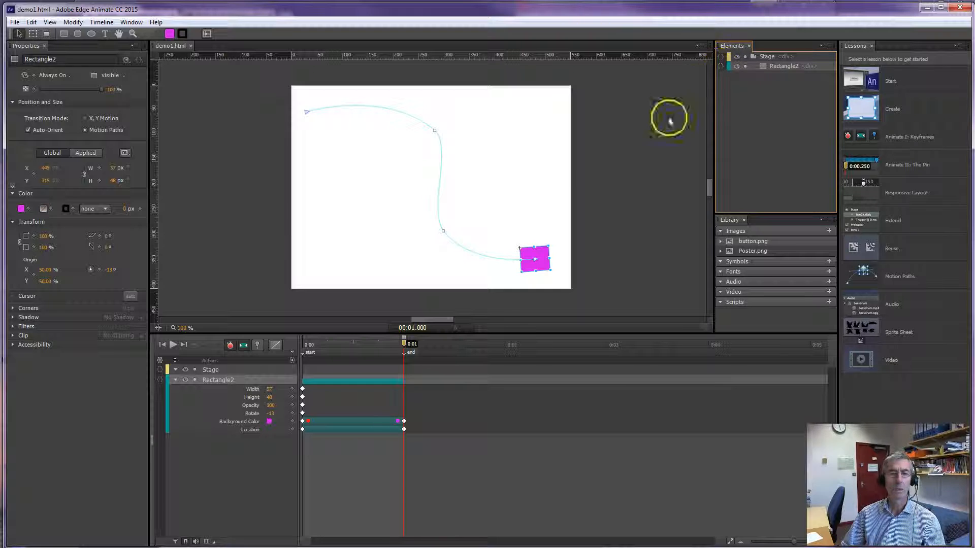
- Remove the sym.play("start") code and the complete event from the default timeline's actions, and close the actions window
{"action": "left_click", "coordinate": [160, 361]}
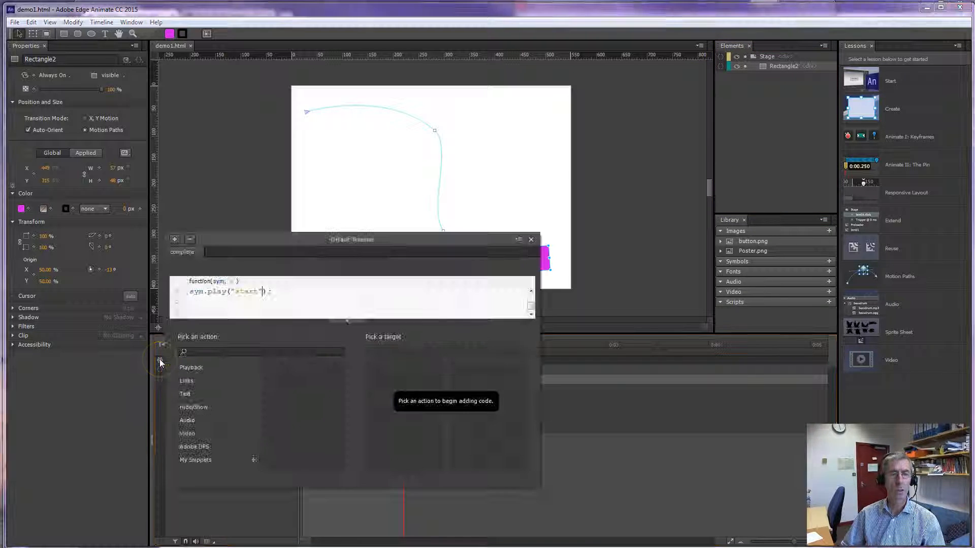
{"action": "left_click_drag", "start_coordinate": [277, 292], "coordinate": [179, 291]}
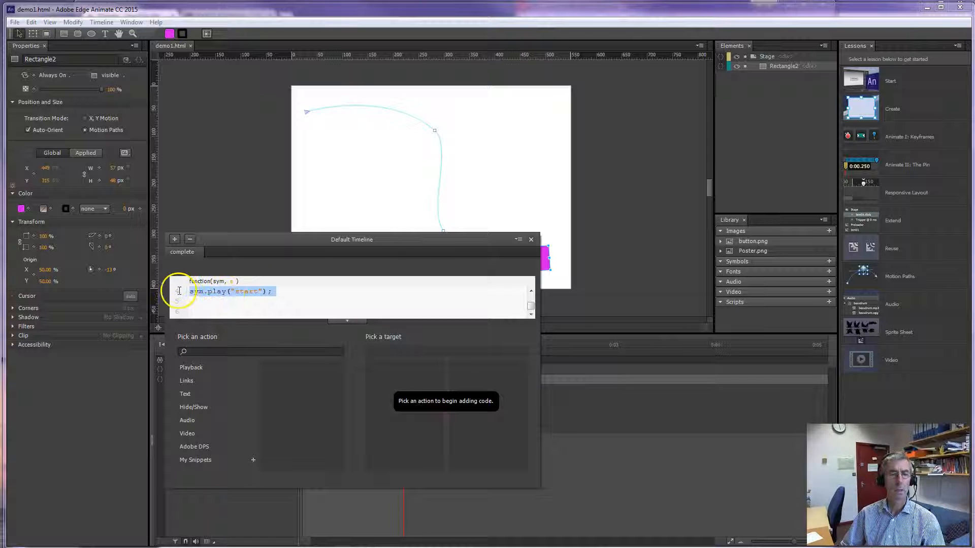
{"action": "key", "text": "BackSpace"}
{"action": "left_click", "coordinate": [199, 266]}
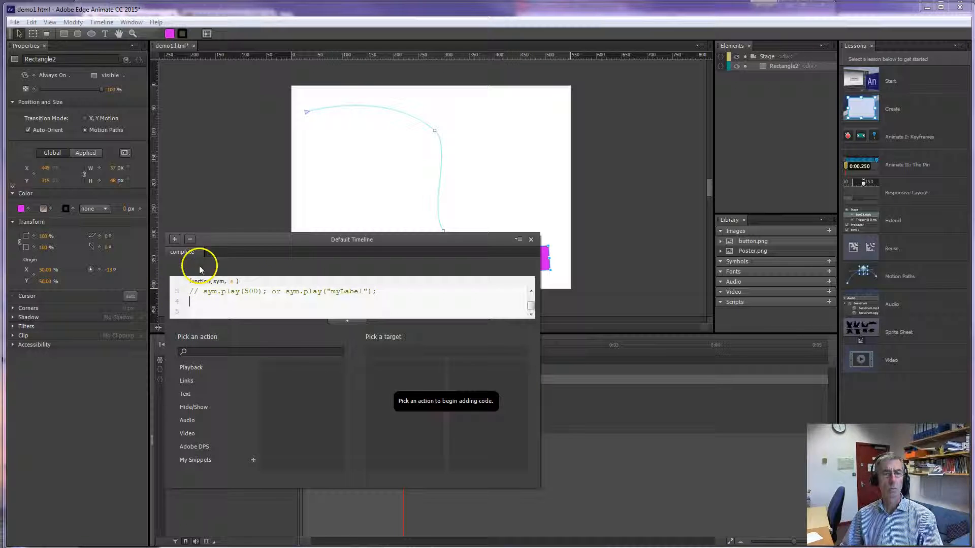
{"action": "left_click", "coordinate": [190, 239]}
{"action": "left_click_drag", "start_coordinate": [284, 249], "coordinate": [524, 269]}
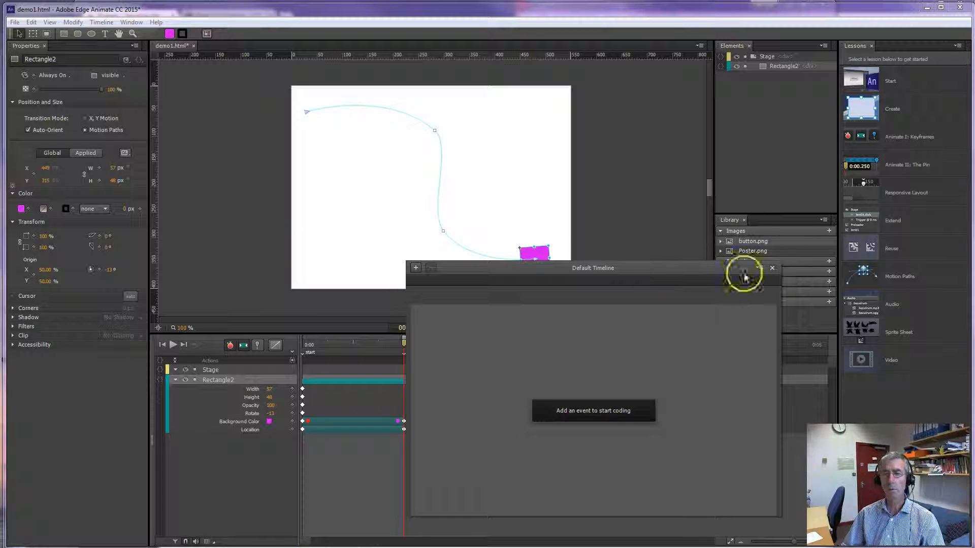
{"action": "left_click", "coordinate": [772, 268]}
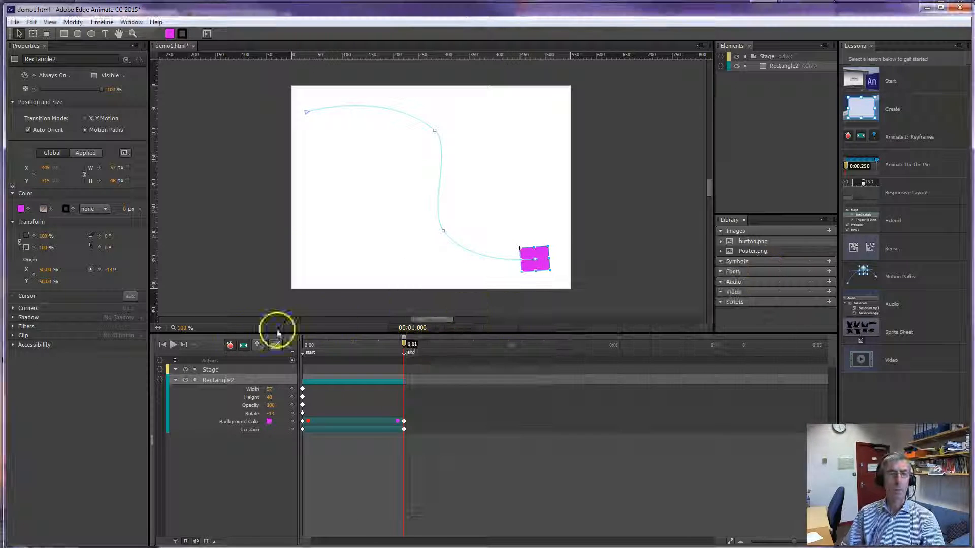
- Add a complete event to the default timeline with a Play From playback action targeting the Stage
{"action": "left_click", "coordinate": [160, 361]}
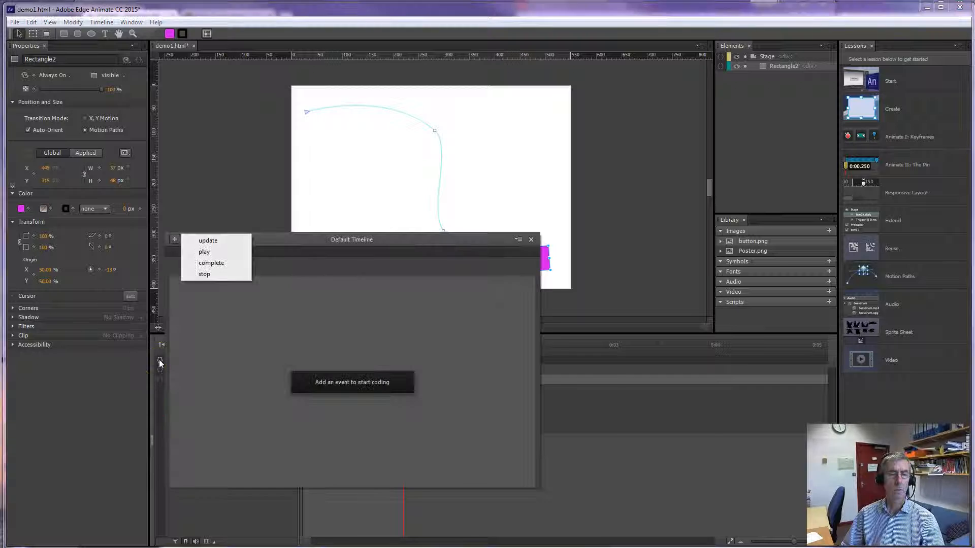
{"action": "left_click", "coordinate": [212, 264]}
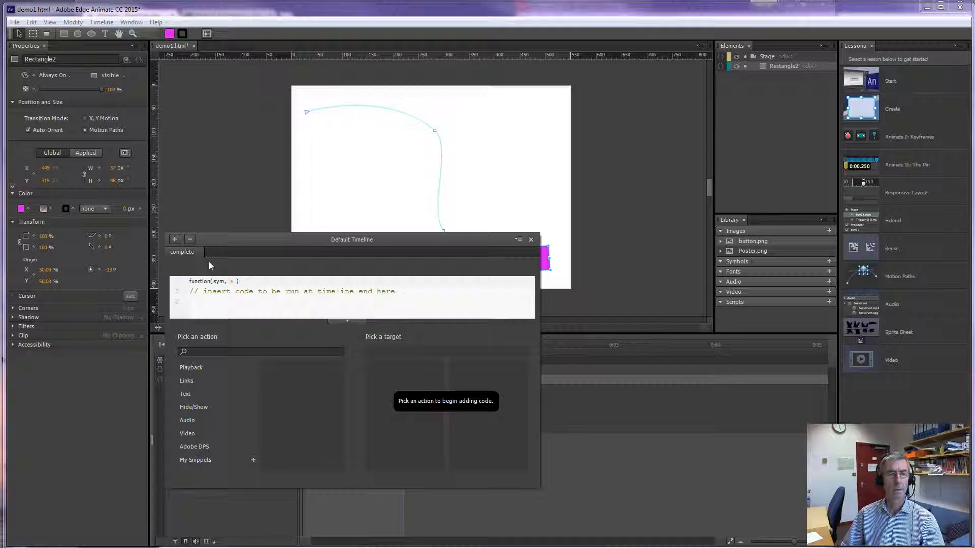
{"action": "left_click", "coordinate": [192, 368]}
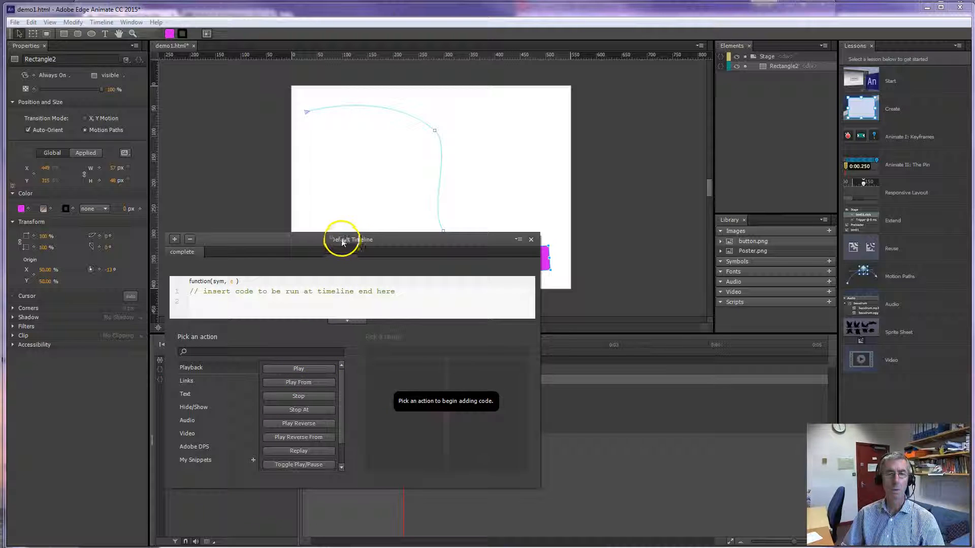
{"action": "left_click_drag", "start_coordinate": [341, 239], "coordinate": [633, 250]}
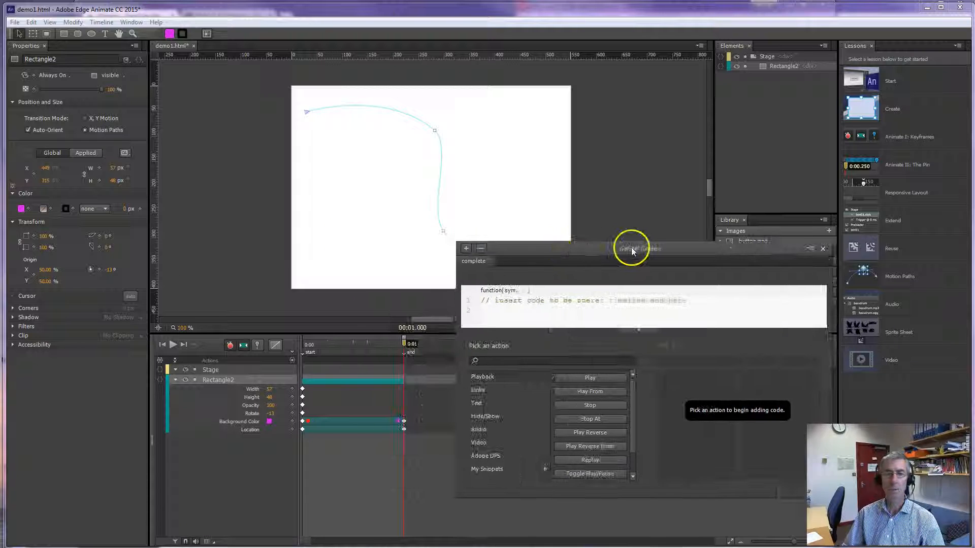
{"action": "left_click", "coordinate": [591, 393]}
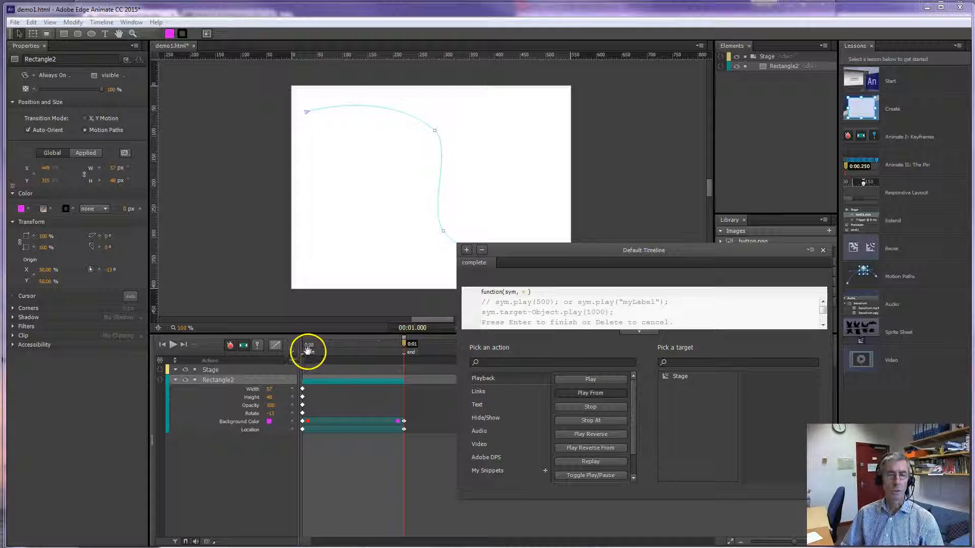
{"action": "left_click", "coordinate": [680, 377]}
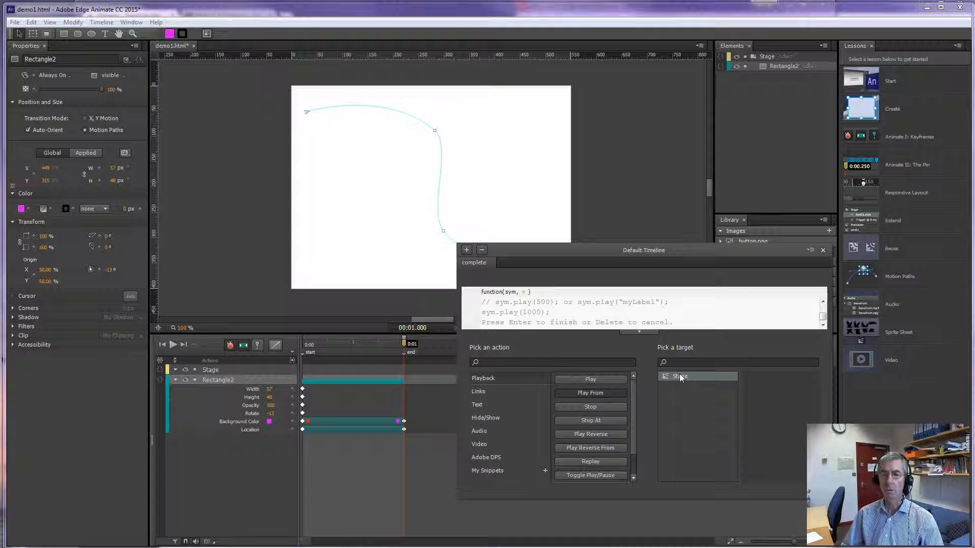
- Set the argument of sym.play in the complete event to the label "start" and close the timeline actions
{"action": "left_click", "coordinate": [565, 320]}
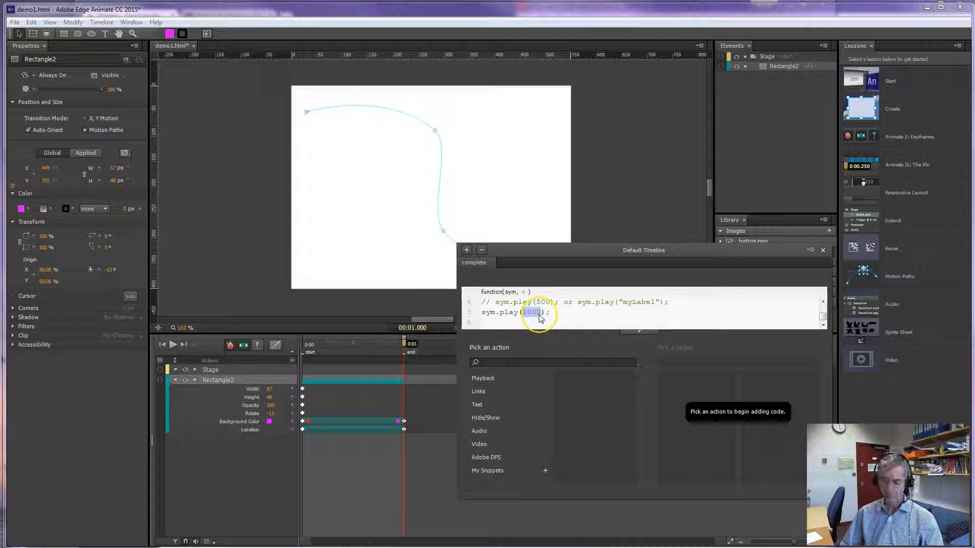
{"action": "type", "text": "0"}
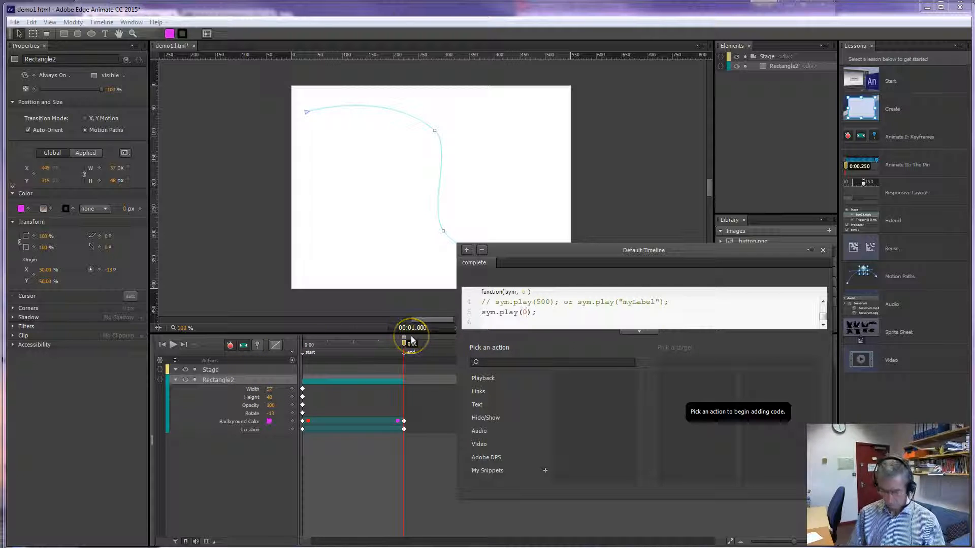
{"action": "key", "text": "BackSpace"}
{"action": "type", "text": "\"start"}
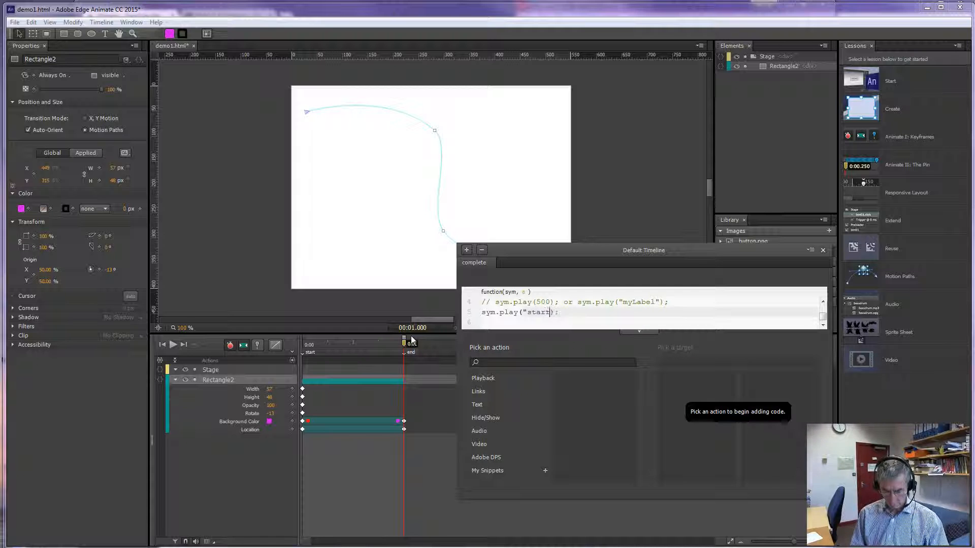
{"action": "type", "text": "\""}
{"action": "left_click", "coordinate": [536, 311]}
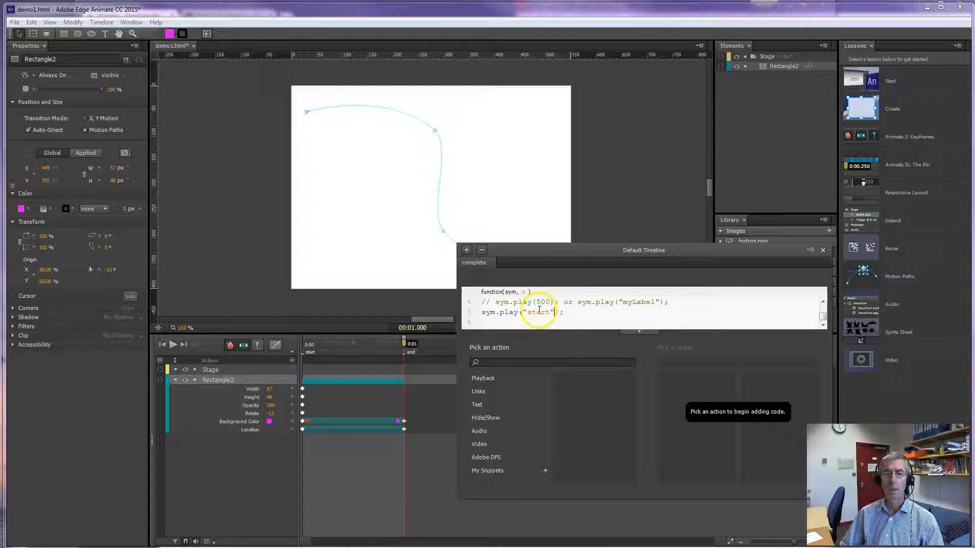
{"action": "left_click_drag", "start_coordinate": [557, 252], "coordinate": [555, 257]}
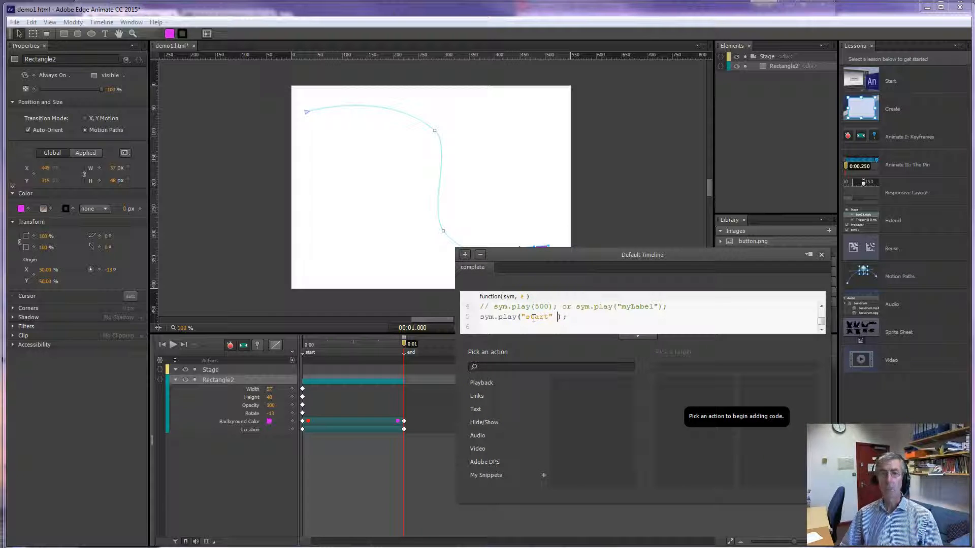
{"action": "key", "text": "BackSpace"}
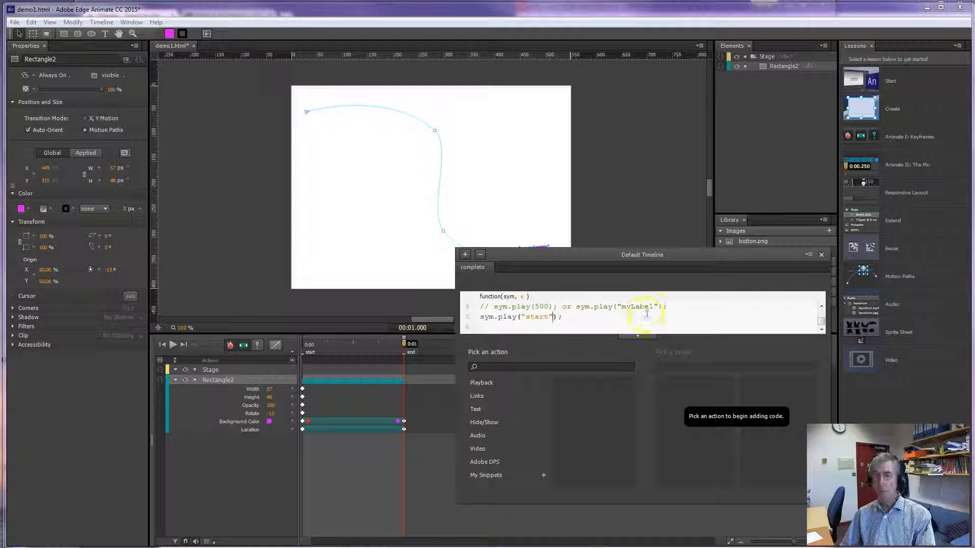
{"action": "left_click", "coordinate": [821, 255]}
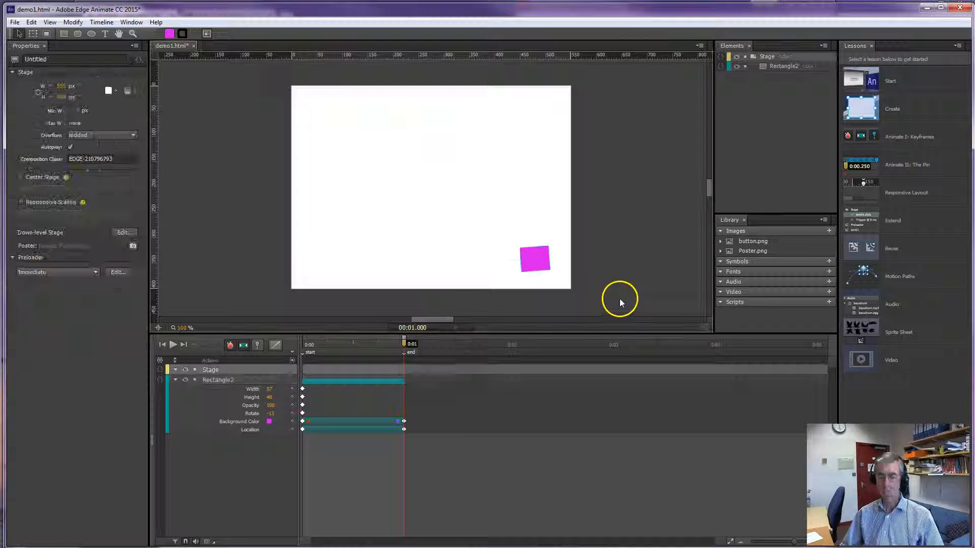
- Play the animation on the stage, preview it in the browser and reload the preview page
{"action": "key", "text": "space"}
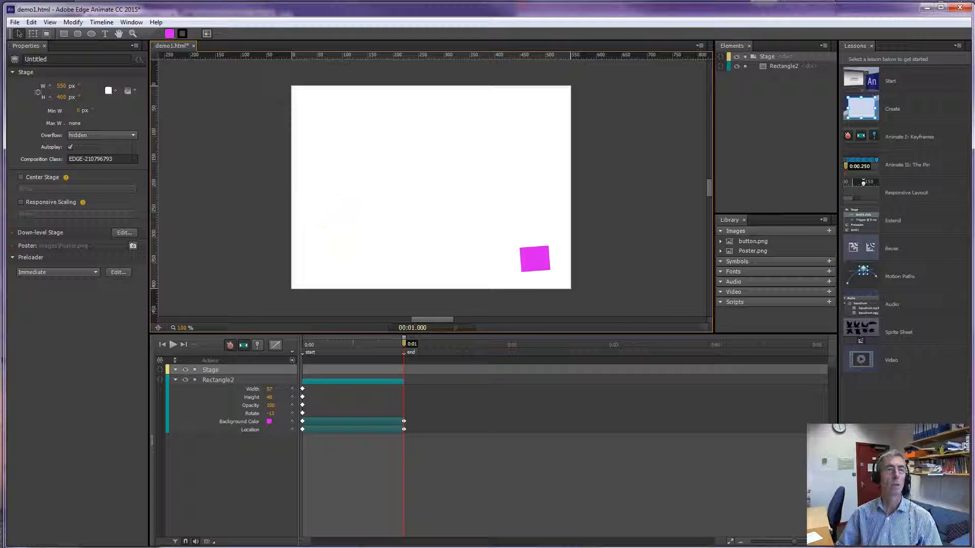
{"action": "left_click", "coordinate": [15, 22]}
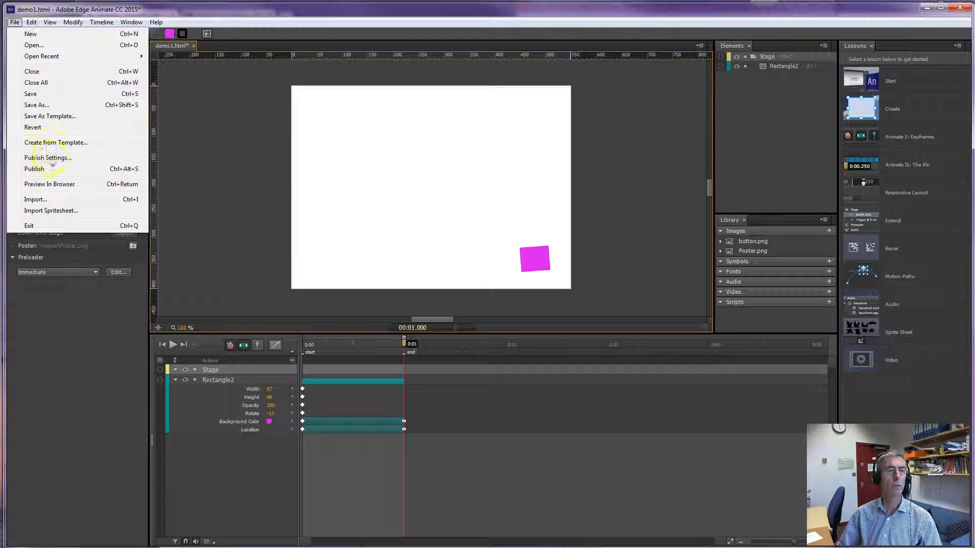
{"action": "left_click", "coordinate": [57, 186]}
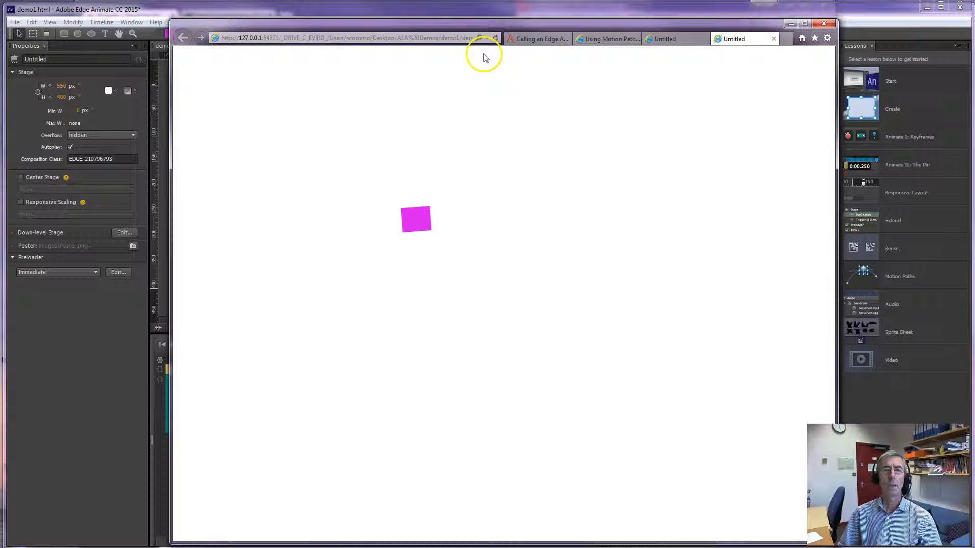
{"action": "left_click", "coordinate": [496, 38]}
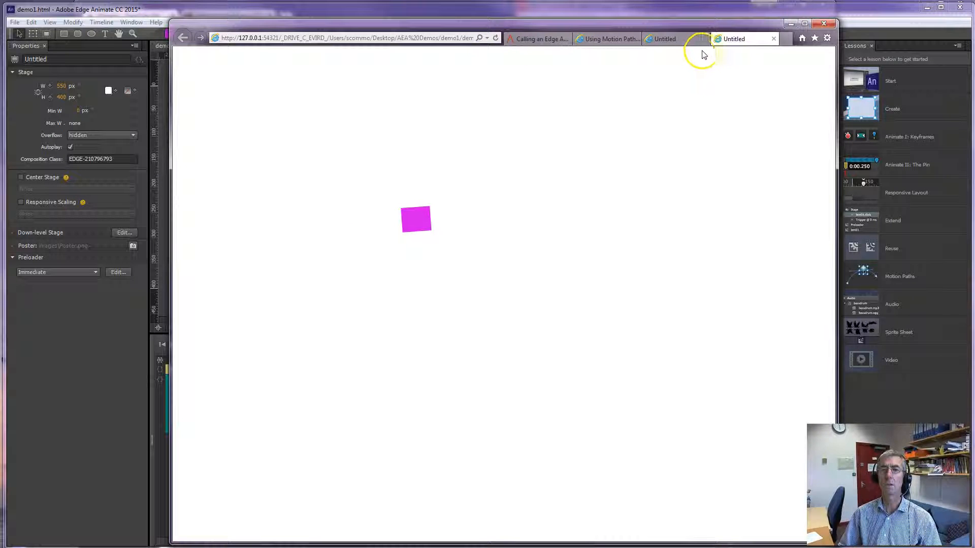
- Open the local demo1.html preview address in a new Chrome tab to check the looping animation
{"action": "left_click", "coordinate": [348, 38]}
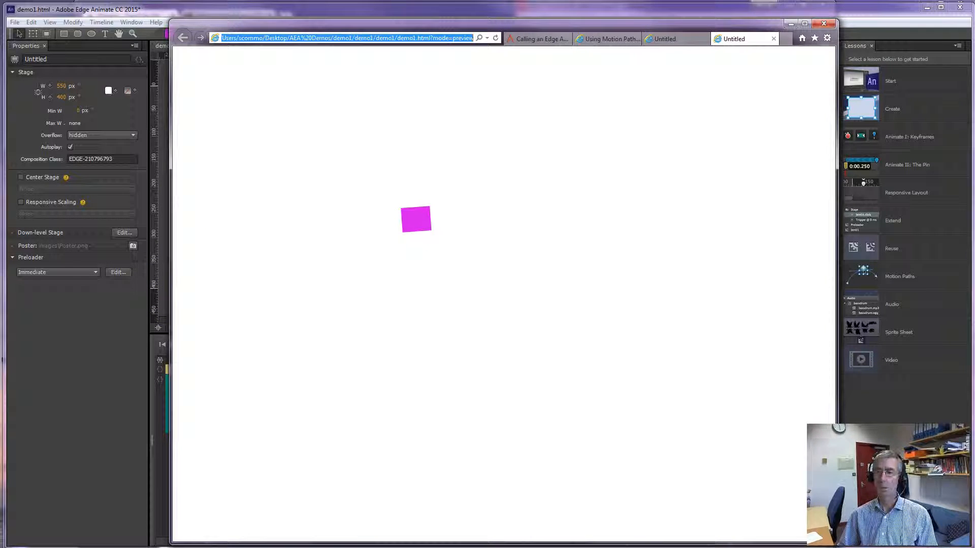
{"action": "key", "text": "alt+Tab"}
{"action": "left_click", "coordinate": [282, 15]}
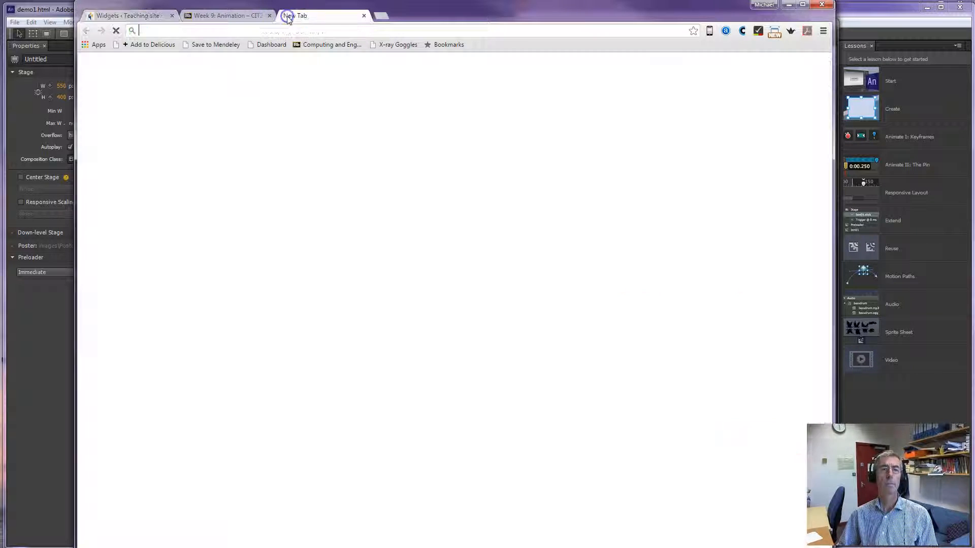
{"action": "type", "text": "127.0.0.1:54321/_DRIVE_C_EVIRD_/Users/stommo/Desktop/AEA%20Demos/demo1/demo1/demo1.html?mode=preview"}
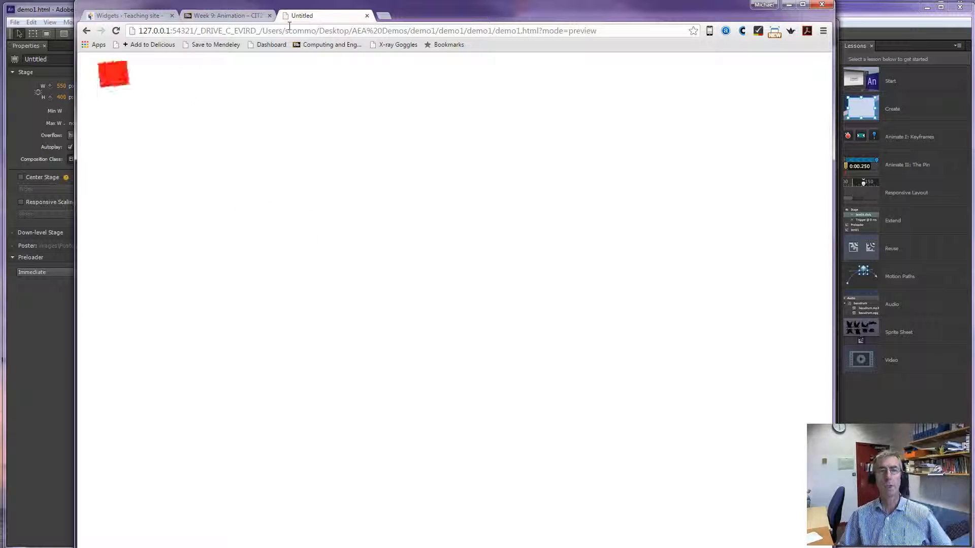
- Close the Chrome preview tab, minimize Chrome and close all Internet Explorer tabs to return to Edge Animate
{"action": "left_click", "coordinate": [367, 17]}
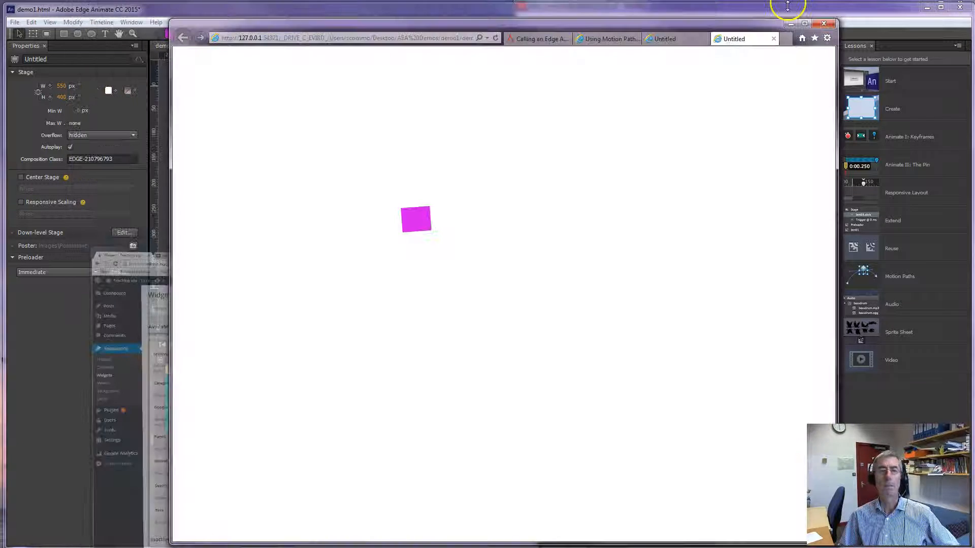
{"action": "left_click", "coordinate": [789, 5]}
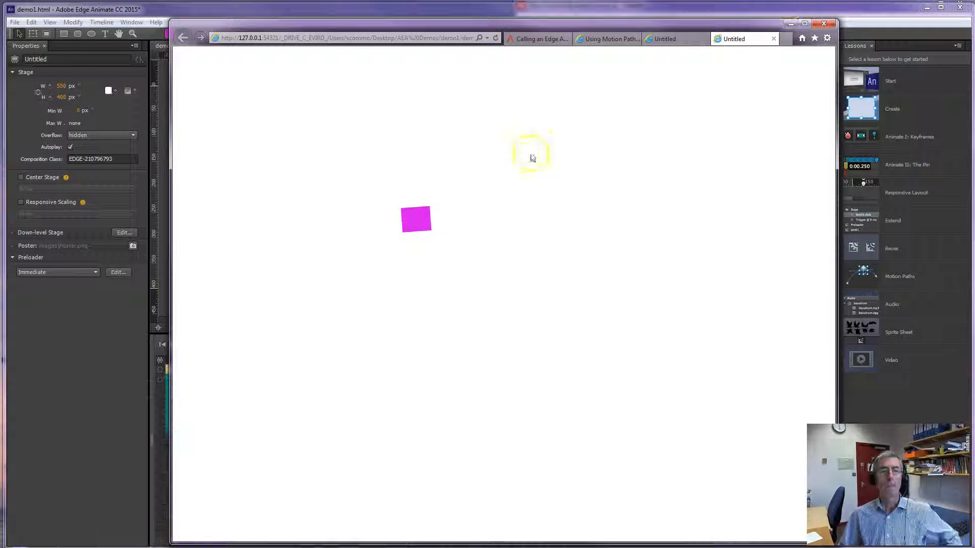
{"action": "left_click", "coordinate": [824, 23]}
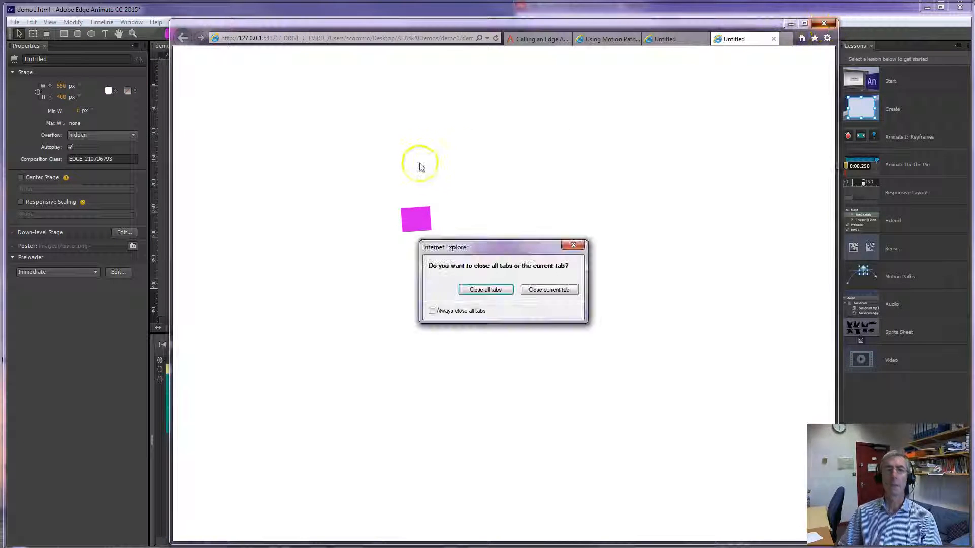
{"action": "left_click", "coordinate": [488, 290]}
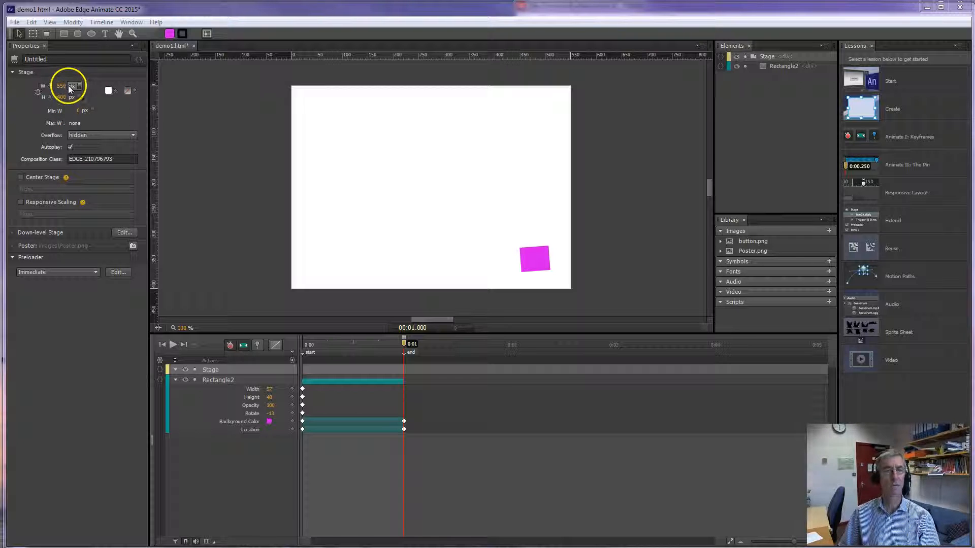
- Review the publish targets in the Publish Settings, leave only Web enabled and publish demo1 to the publish\web directory
{"action": "left_click", "coordinate": [16, 22]}
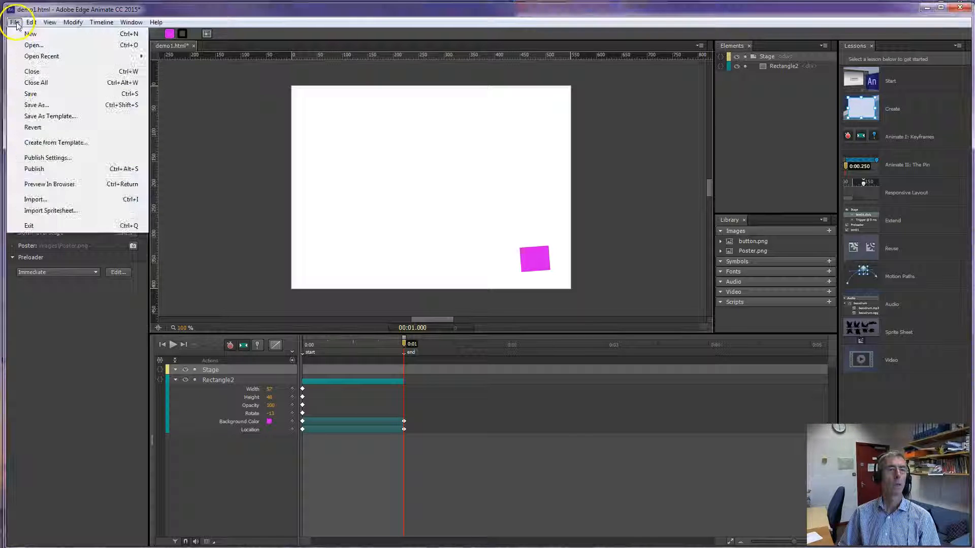
{"action": "left_click", "coordinate": [48, 158]}
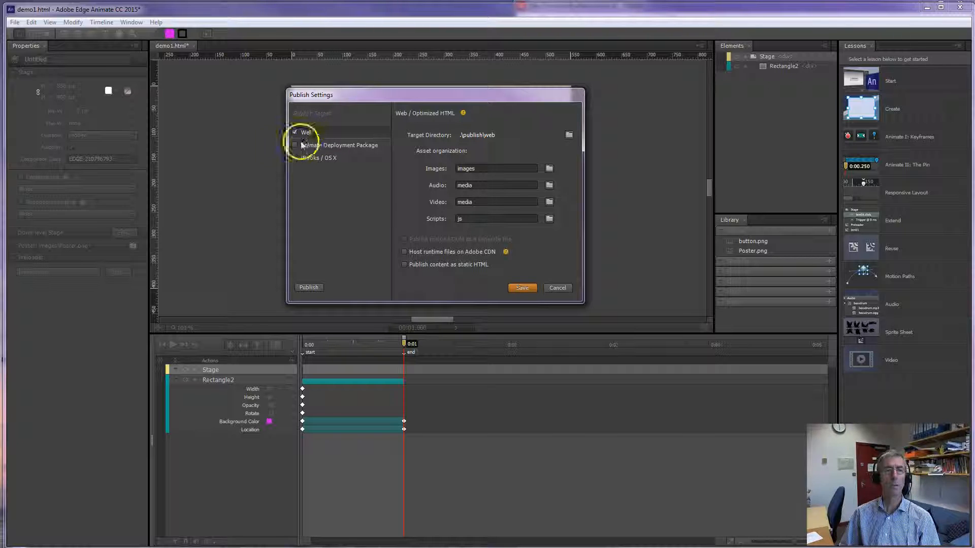
{"action": "left_click", "coordinate": [294, 145]}
{"action": "left_click", "coordinate": [294, 159]}
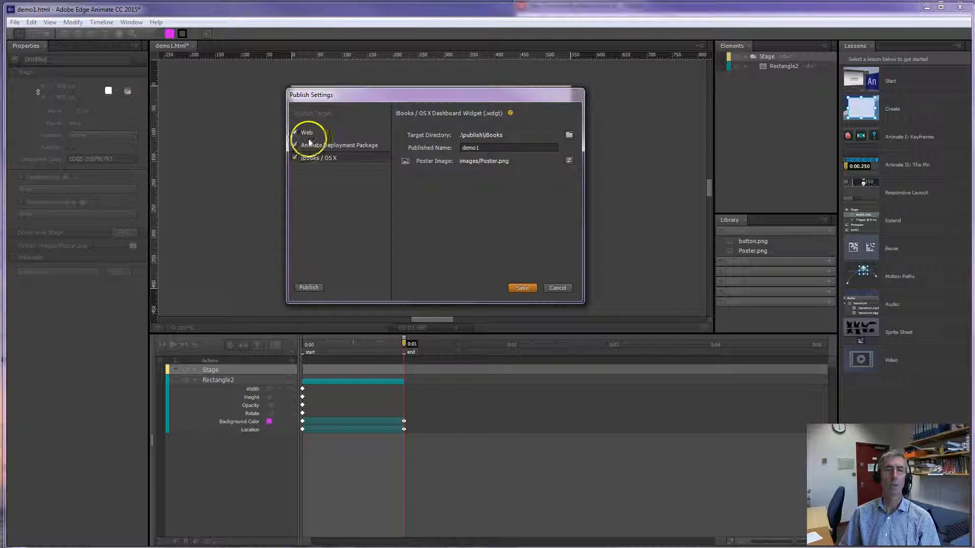
{"action": "left_click", "coordinate": [328, 146]}
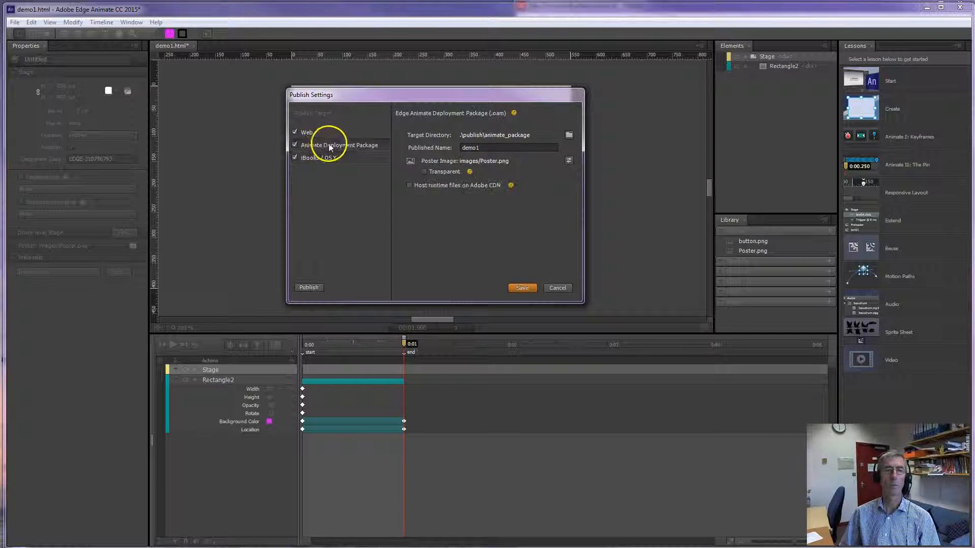
{"action": "left_click", "coordinate": [315, 133]}
{"action": "left_click", "coordinate": [300, 145]}
{"action": "left_click", "coordinate": [295, 157]}
{"action": "left_click", "coordinate": [295, 146]}
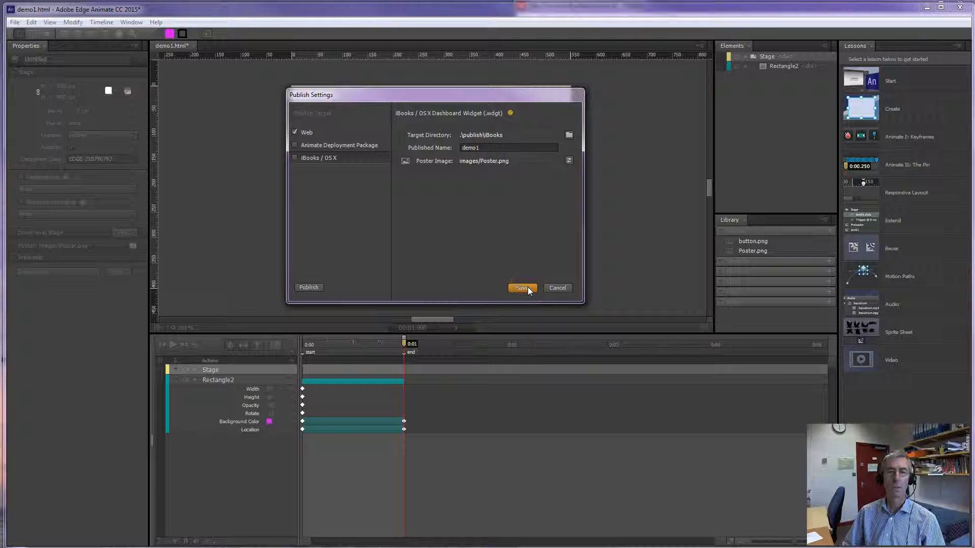
{"action": "left_click", "coordinate": [308, 288]}
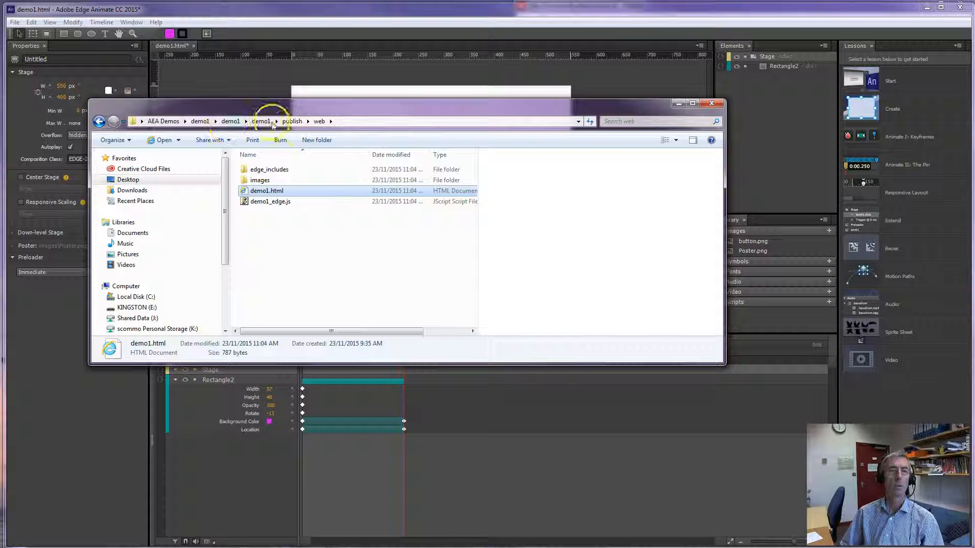
- In File Explorer, go up to the publish folder, reopen its web folder and select the published demo1.html
{"action": "left_click", "coordinate": [290, 121]}
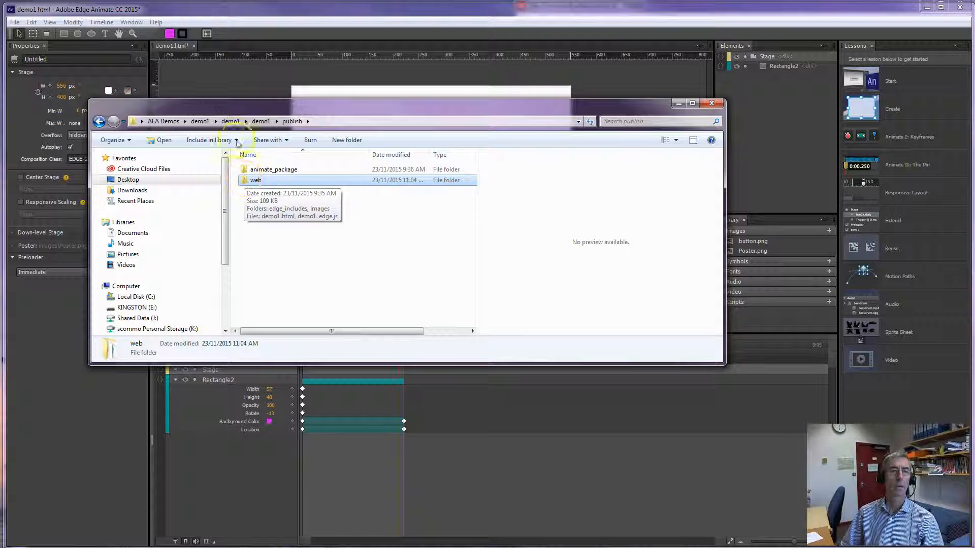
{"action": "double_click", "coordinate": [245, 181]}
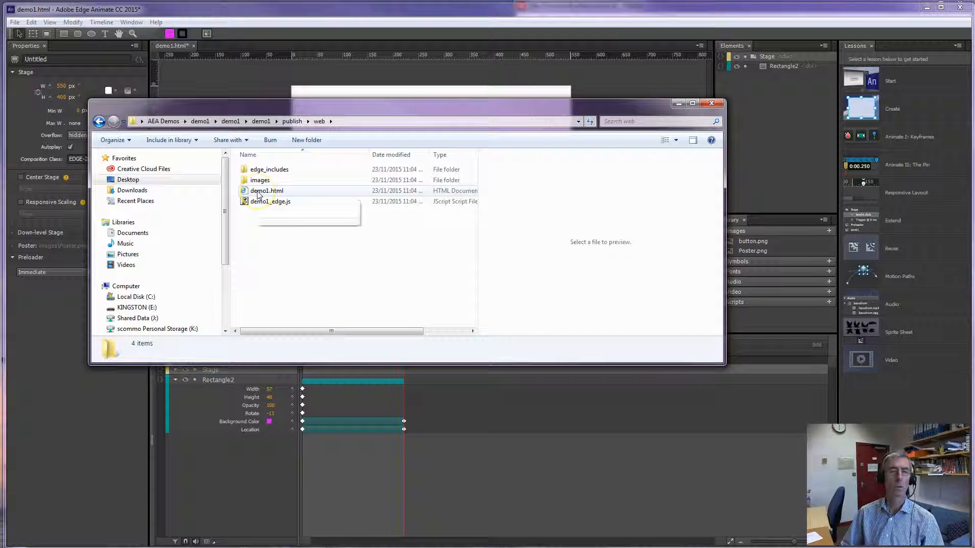
{"action": "left_click", "coordinate": [258, 194]}
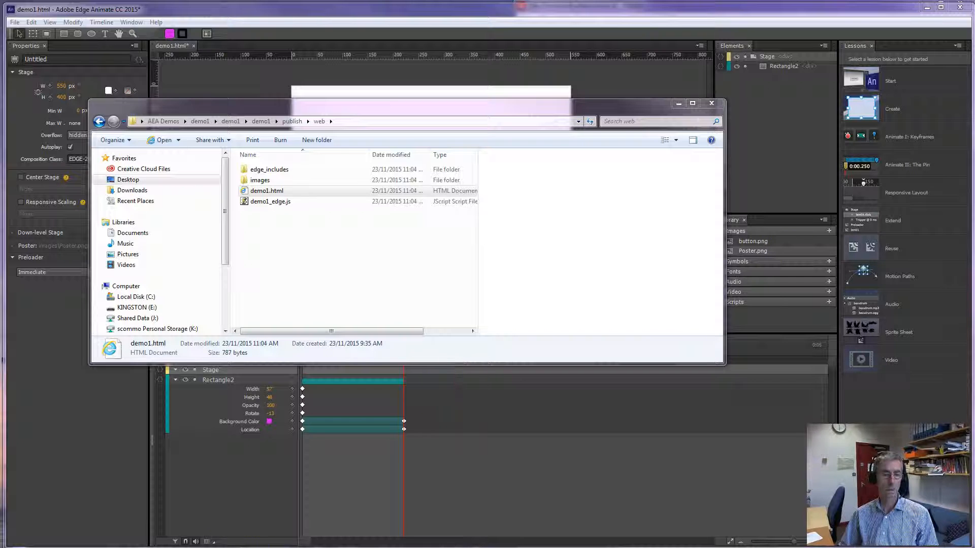
- Open the local path of the published demo1.html in a new Chrome tab, check the animation and its address, and close the tab
{"action": "key", "text": "alt+Tab"}
{"action": "left_click", "coordinate": [290, 16]}
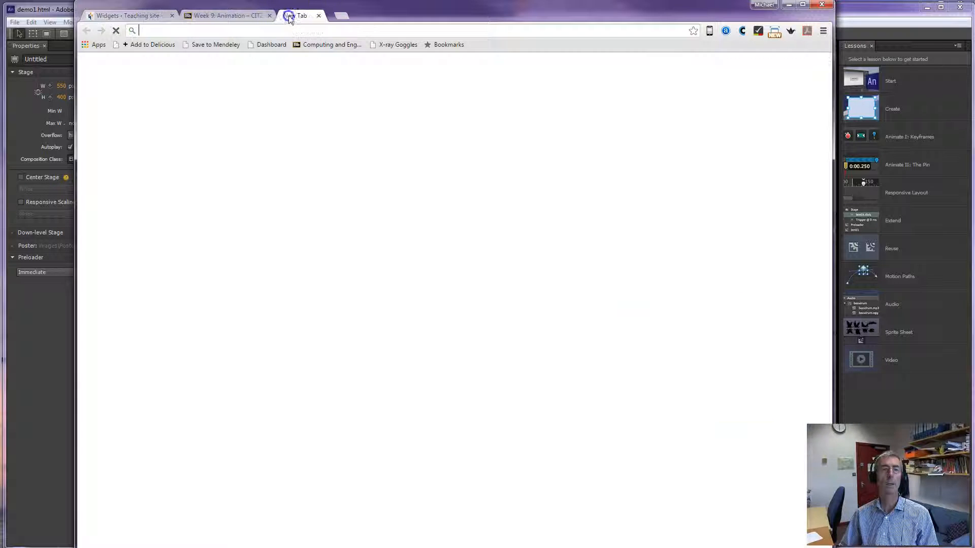
{"action": "type", "text": "C:\\Users\\scommo\\Desktop\\AEA Demos\\demo1\\demo1\\demo1\\publish\\web\\demo1.html"}
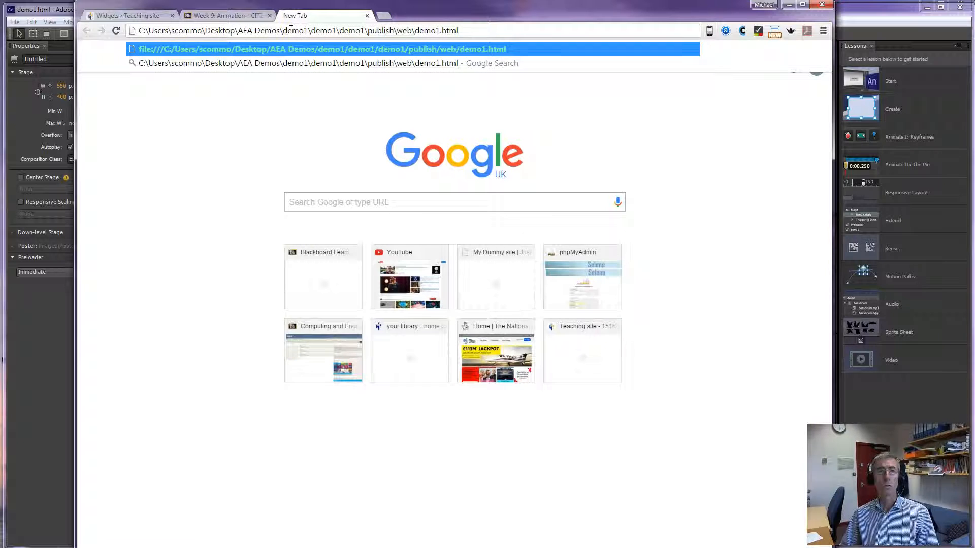
{"action": "key", "text": "Return"}
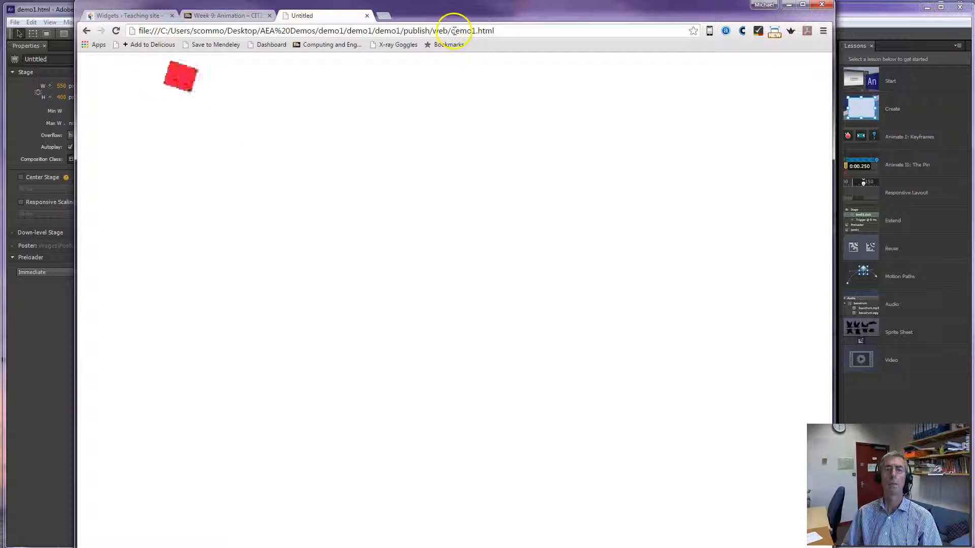
{"action": "left_click_drag", "start_coordinate": [451, 31], "coordinate": [501, 30]}
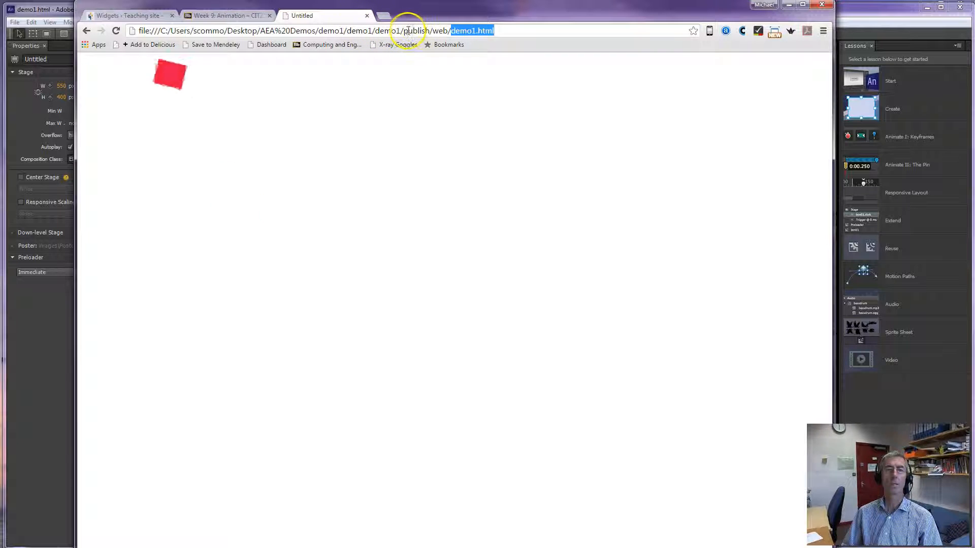
{"action": "left_click_drag", "start_coordinate": [432, 30], "coordinate": [500, 32]}
{"action": "left_click", "coordinate": [367, 16]}
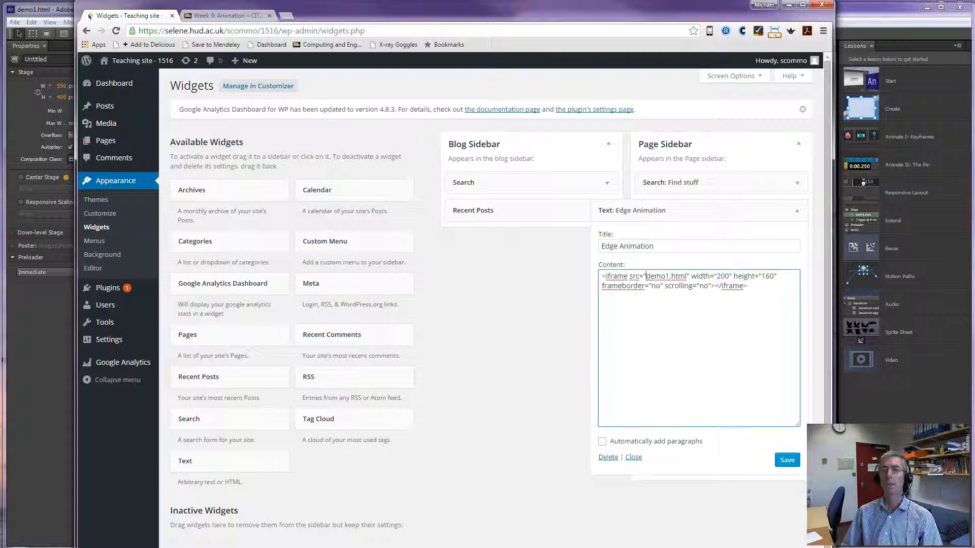
- Minimize Chrome, select all four items in the published web folder and switch to FileZilla
{"action": "left_click", "coordinate": [788, 6]}
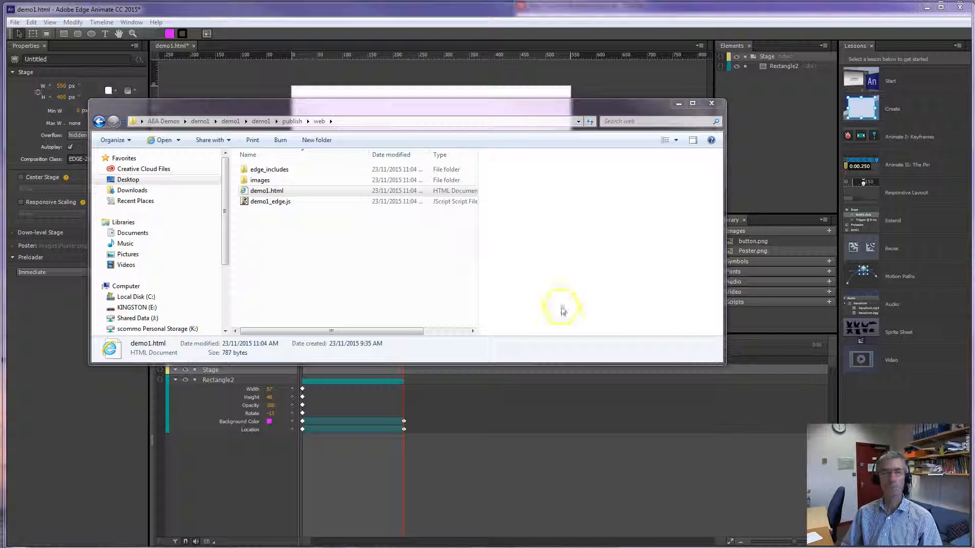
{"action": "left_click_drag", "start_coordinate": [283, 212], "coordinate": [239, 161]}
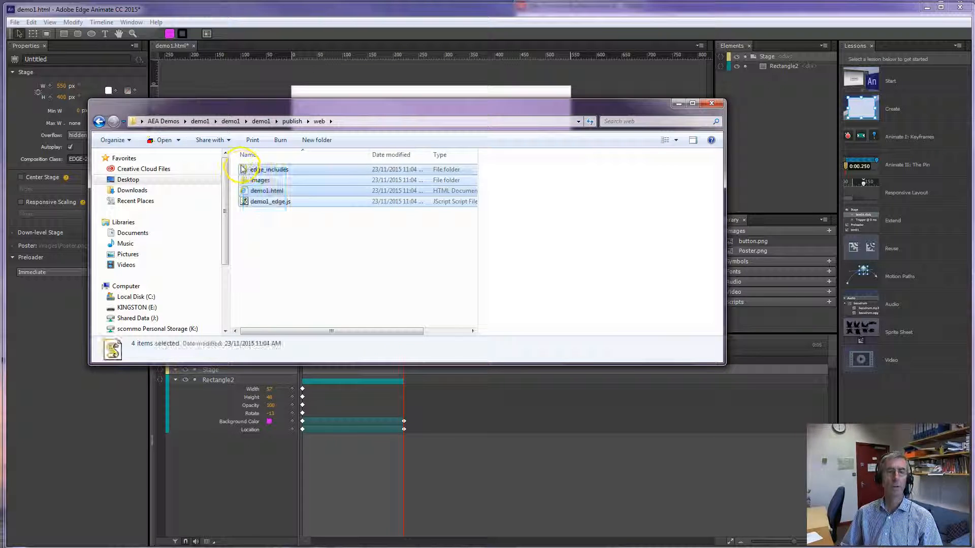
{"action": "key", "text": "alt+Tab"}
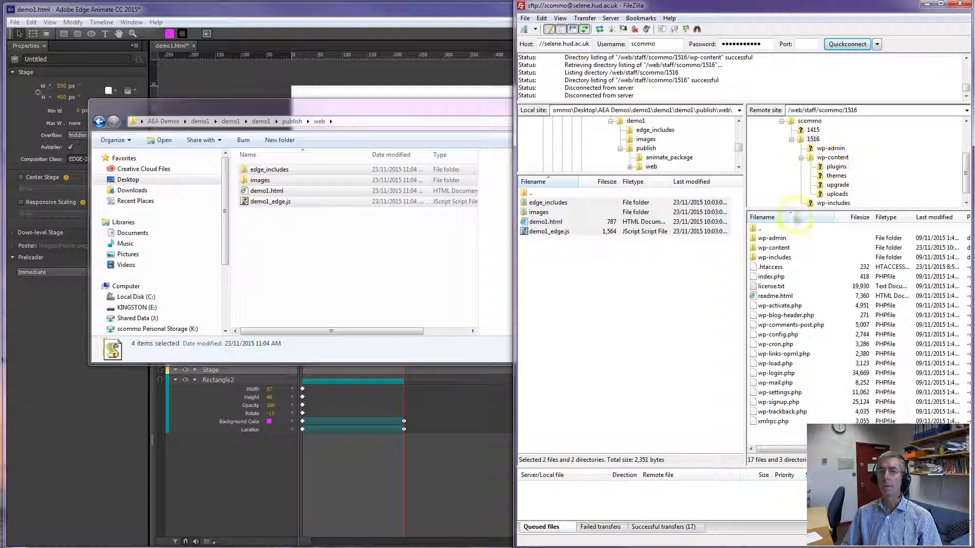
- Create a remote directory named animations inside the site's wp-content folder
{"action": "double_click", "coordinate": [772, 248]}
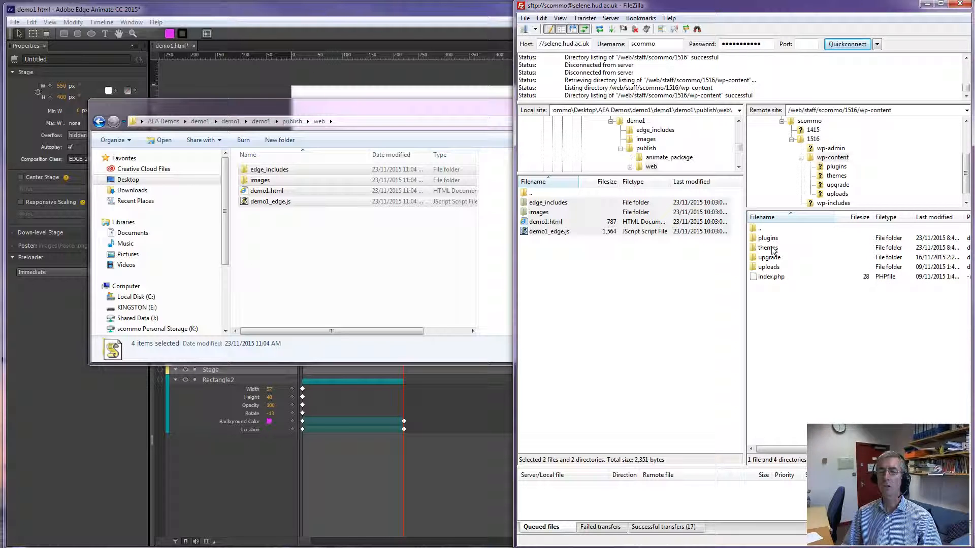
{"action": "right_click", "coordinate": [775, 308]}
{"action": "left_click", "coordinate": [800, 348]}
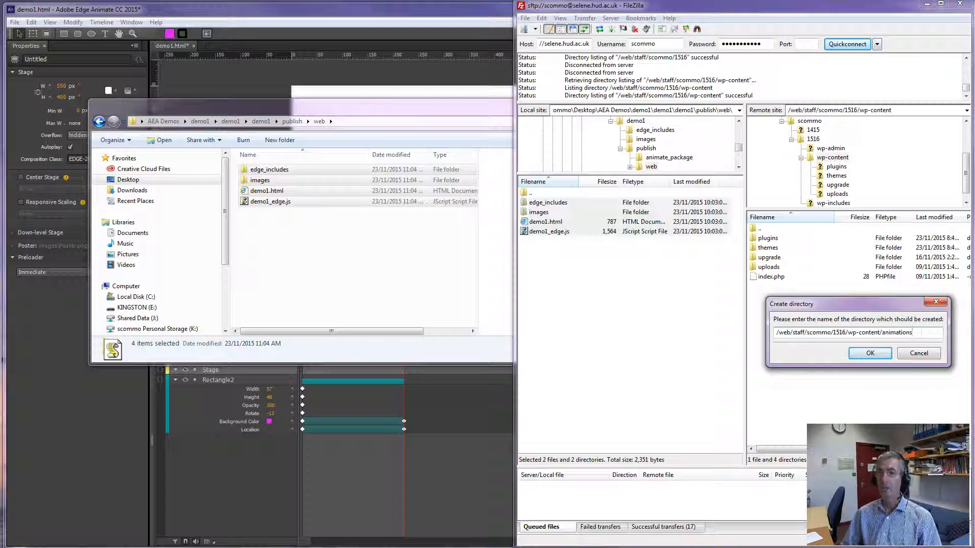
{"action": "left_click", "coordinate": [878, 354]}
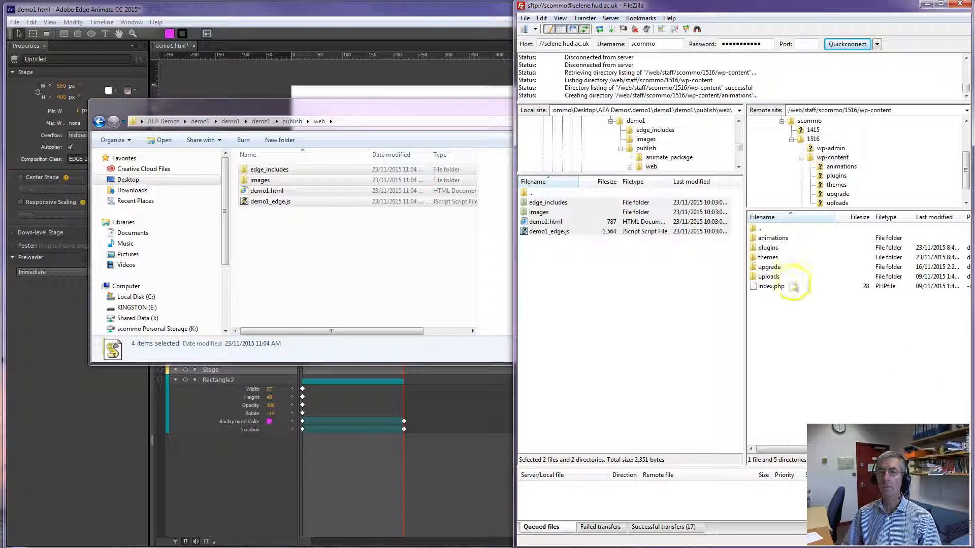
- Upload edge_includes, images, demo1.html and demo1_edge.js into the remote animations directory
{"action": "left_click", "coordinate": [754, 239]}
{"action": "double_click", "coordinate": [754, 239]}
{"action": "left_click_drag", "start_coordinate": [304, 220], "coordinate": [821, 302]}
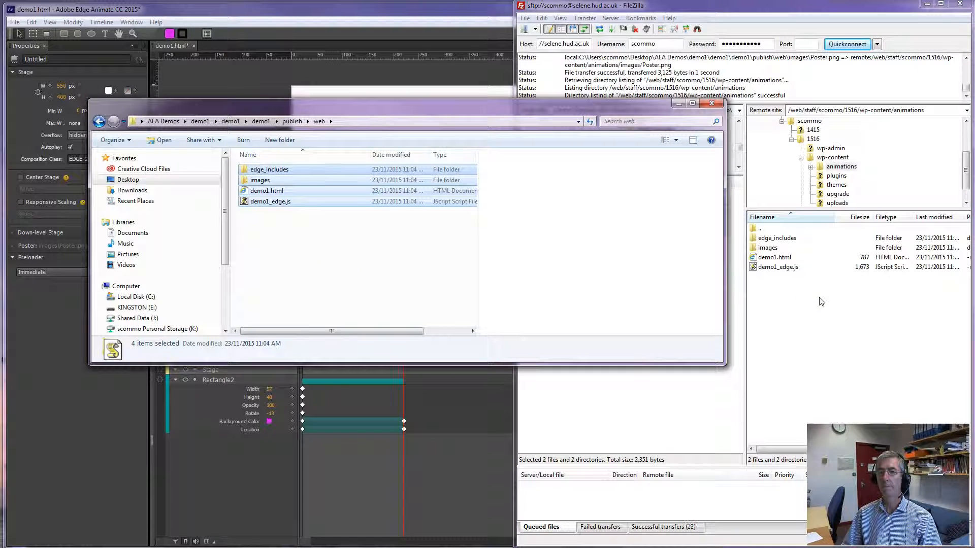
- Copy the wp-content/animations part of the remote site path
{"action": "left_click", "coordinate": [891, 110]}
{"action": "left_click_drag", "start_coordinate": [860, 110], "coordinate": [928, 108]}
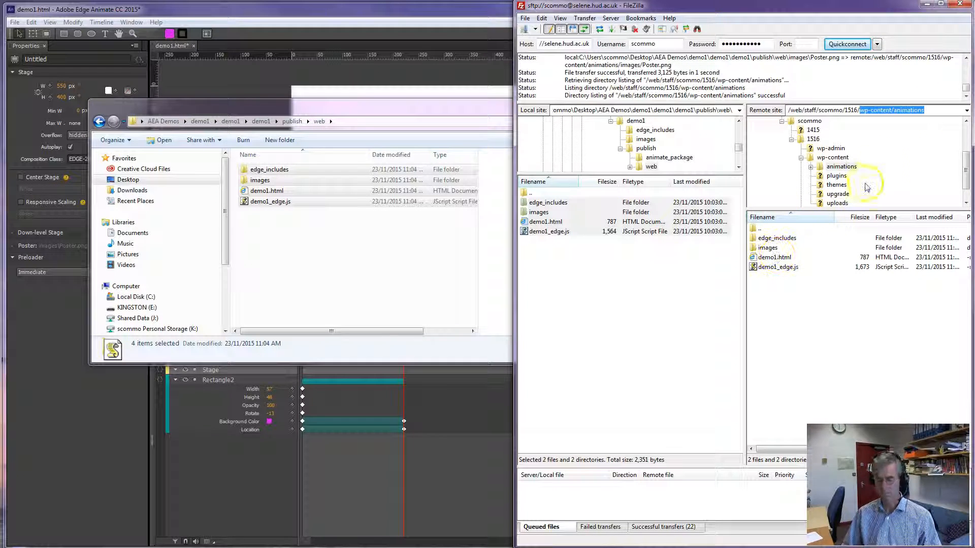
{"action": "right_click", "coordinate": [907, 109]}
{"action": "left_click", "coordinate": [914, 144]}
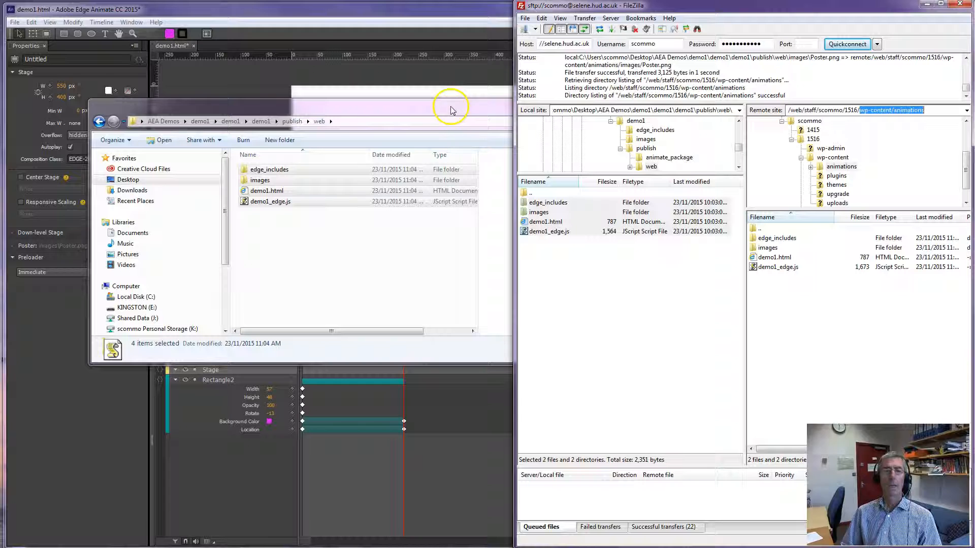
- In Chrome, prefix the Edge Animation widget's iframe source so it reads wp-content/animations/demo1.html, and save the widget
{"action": "key", "text": "alt+Tab"}
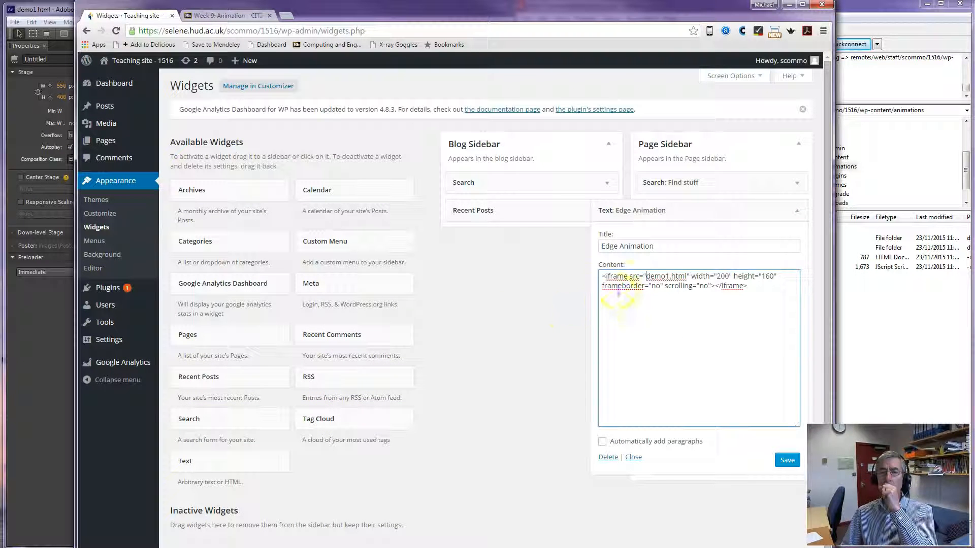
{"action": "left_click", "coordinate": [646, 279]}
{"action": "key", "text": "ctrl+v"}
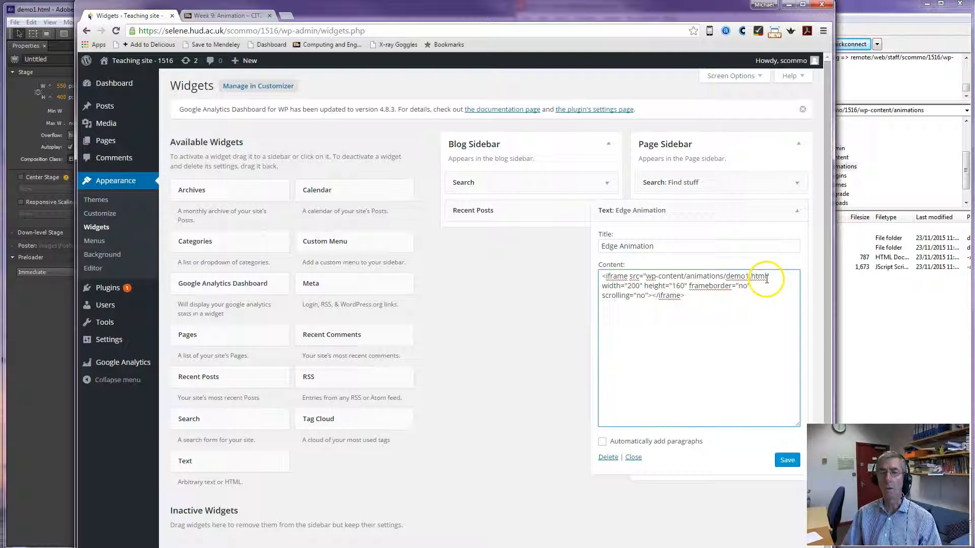
{"action": "left_click", "coordinate": [786, 461]}
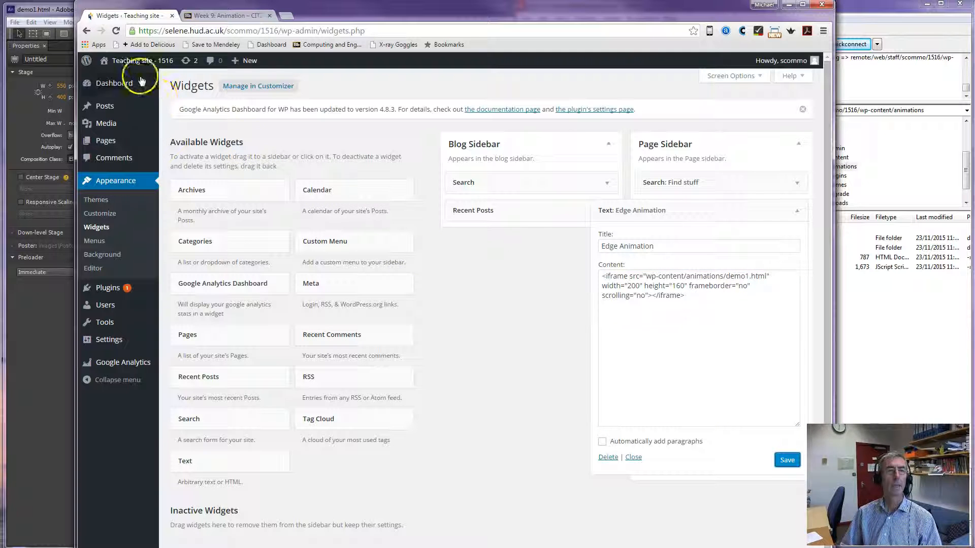
- View the live site's sidebar and inspect the embedded animation's iframe and Stage element for their dimensions
{"action": "left_click", "coordinate": [136, 61]}
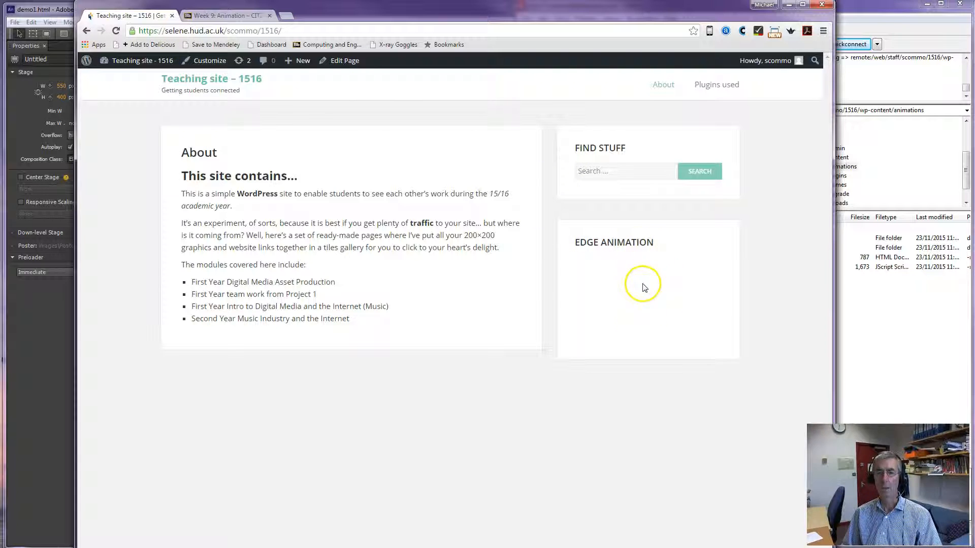
{"action": "right_click", "coordinate": [639, 332]}
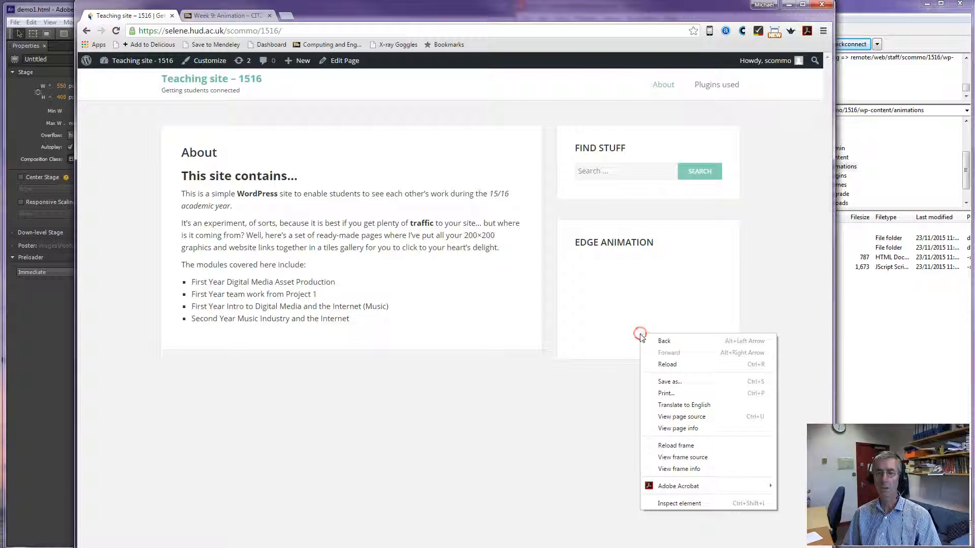
{"action": "left_click", "coordinate": [680, 504]}
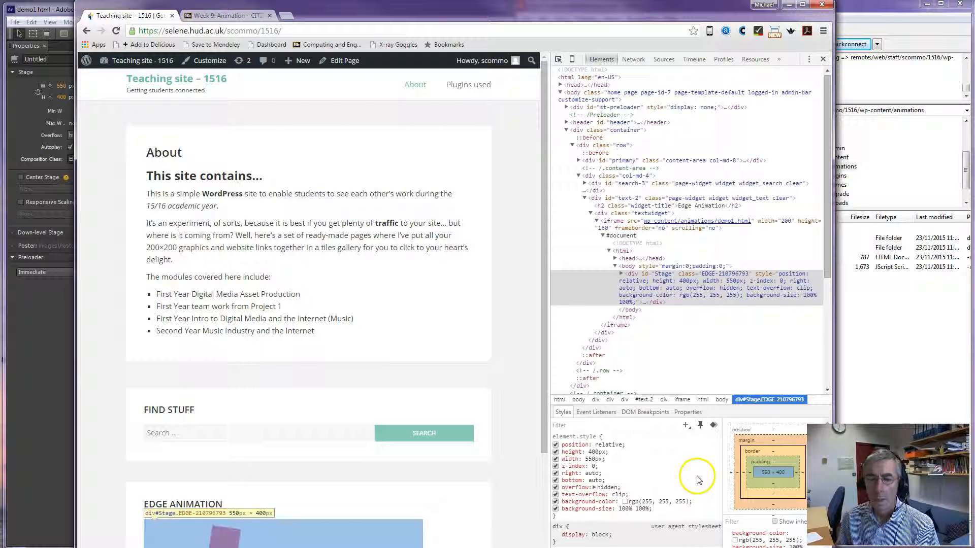
{"action": "left_click", "coordinate": [660, 224]}
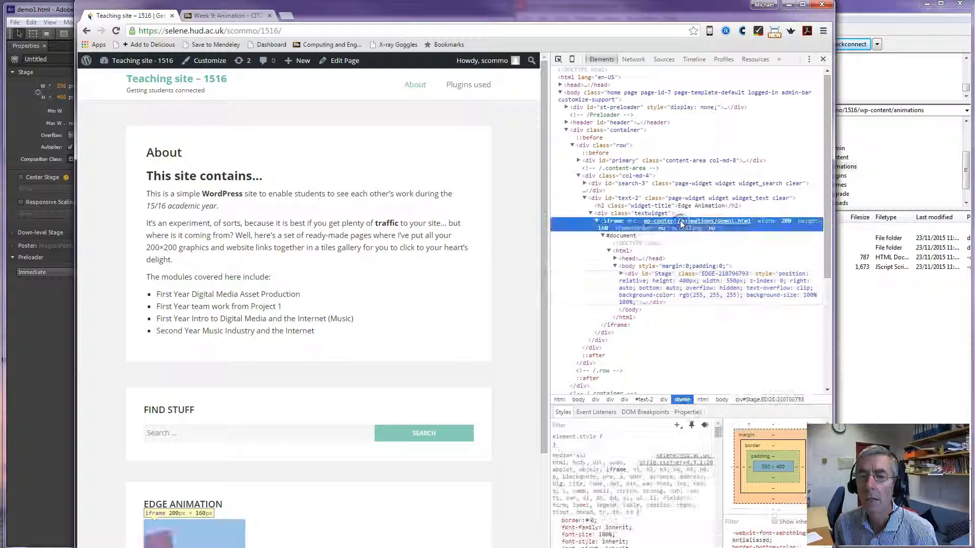
{"action": "left_click", "coordinate": [677, 274]}
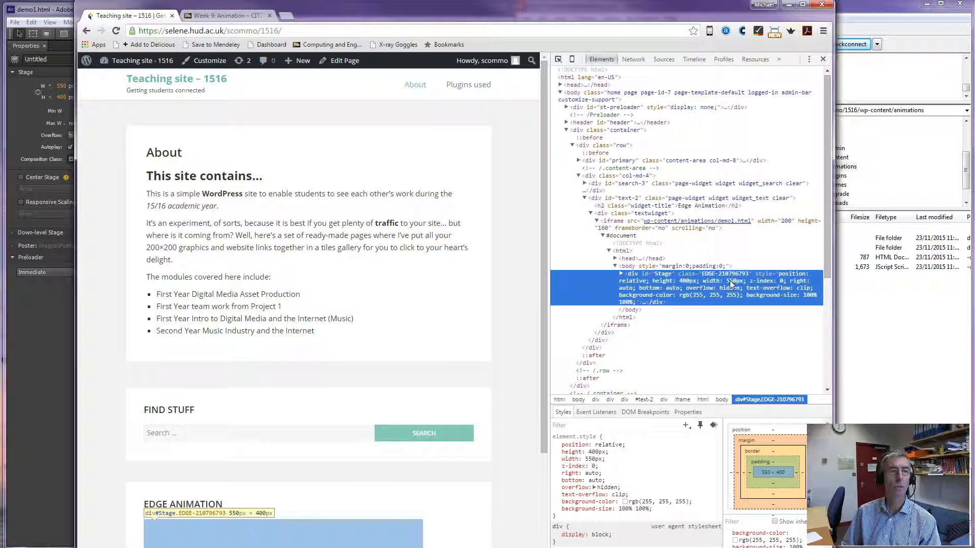
- In Edge Animate, try the stage width in percent and enable Responsive Scaling by Width for the stage
{"action": "left_click", "coordinate": [52, 12]}
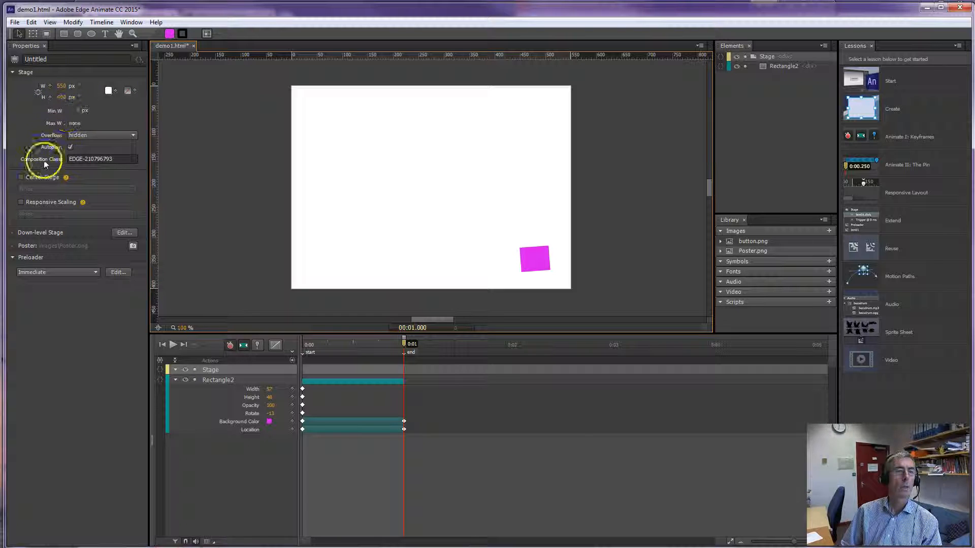
{"action": "left_click", "coordinate": [80, 86]}
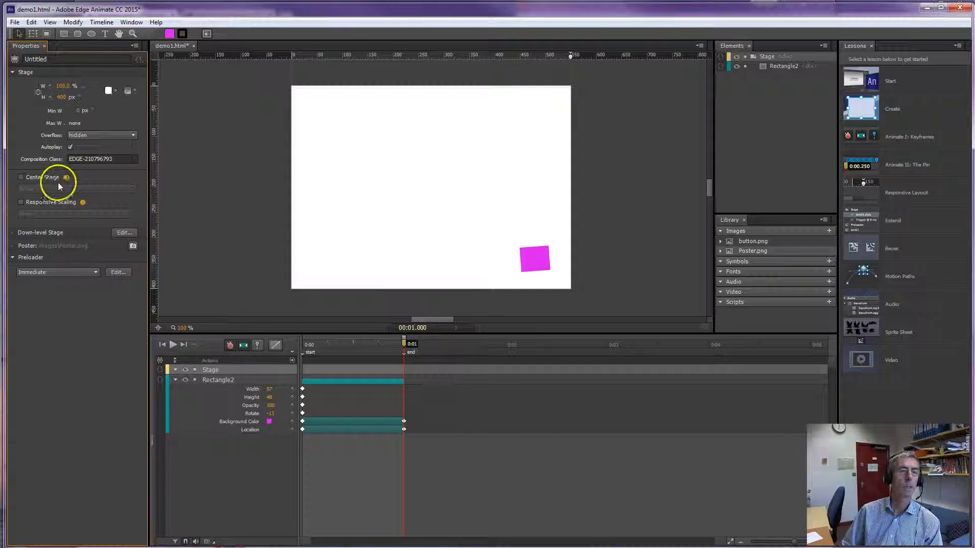
{"action": "left_click", "coordinate": [21, 202]}
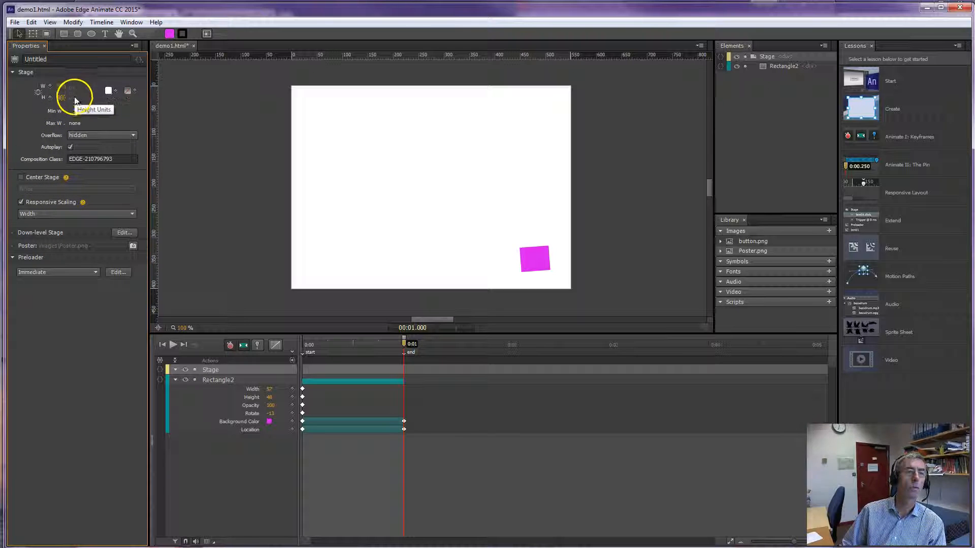
- Publish the animation again and upload edge_includes, images, demo1.html and demo1_edge.js to the remote animations directory in FileZilla
{"action": "left_click", "coordinate": [14, 22]}
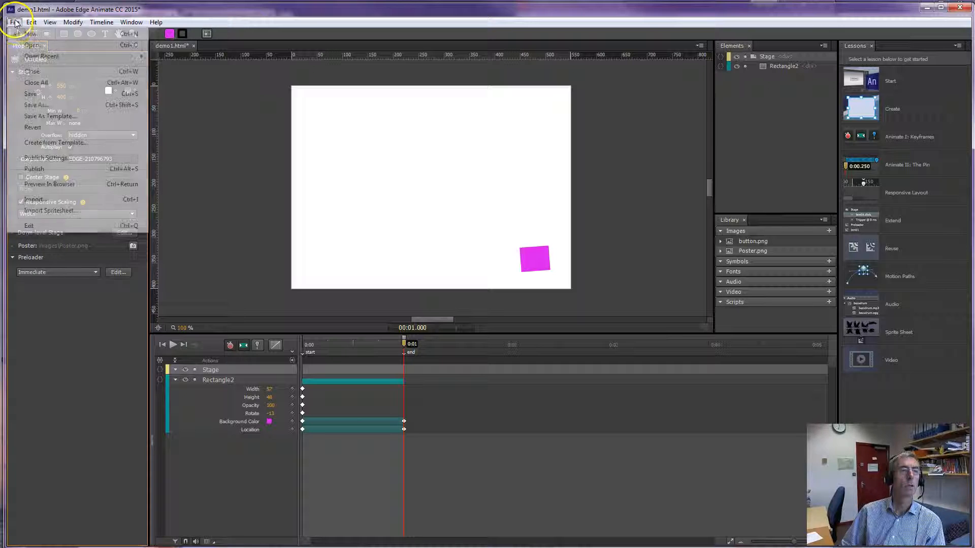
{"action": "left_click", "coordinate": [34, 169]}
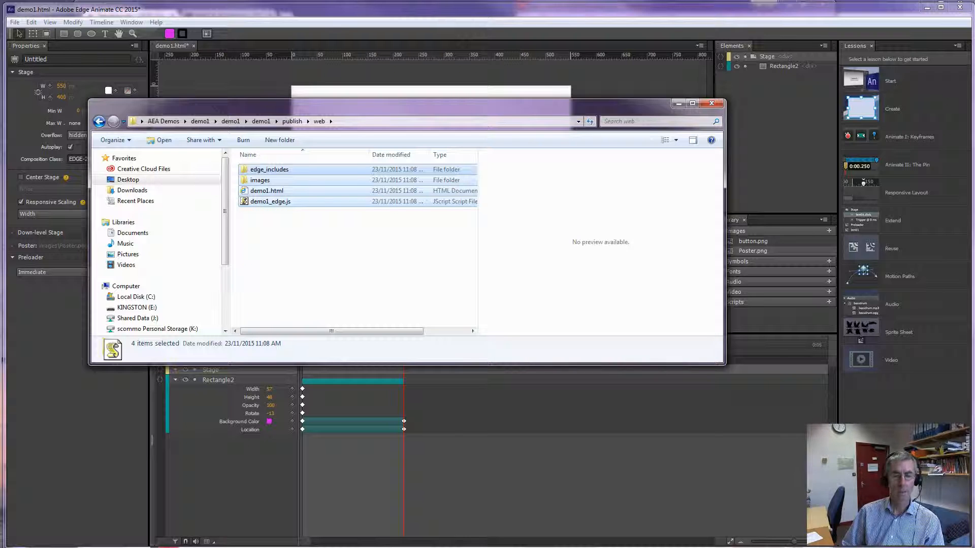
{"action": "left_click", "coordinate": [475, 547]}
{"action": "left_click_drag", "start_coordinate": [355, 237], "coordinate": [816, 292]}
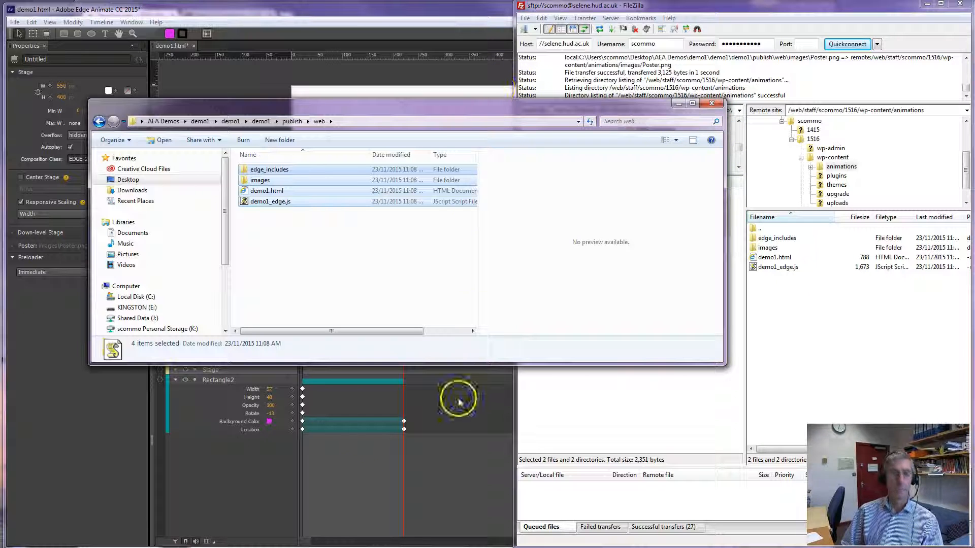
- In Chrome, close the developer tools and check how the embedded Edge animation scales in the live page's sidebar
{"action": "key", "text": "alt+Tab"}
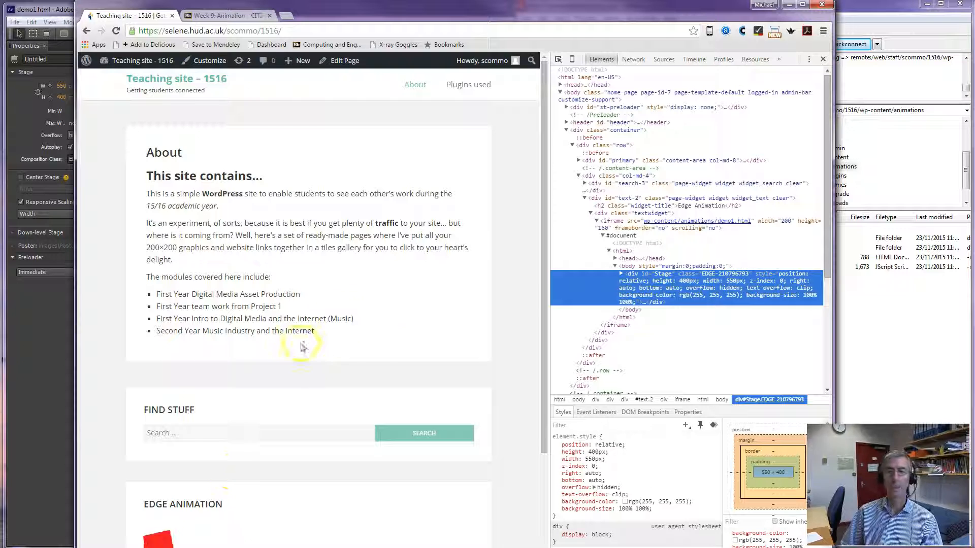
{"action": "left_click", "coordinate": [822, 59]}
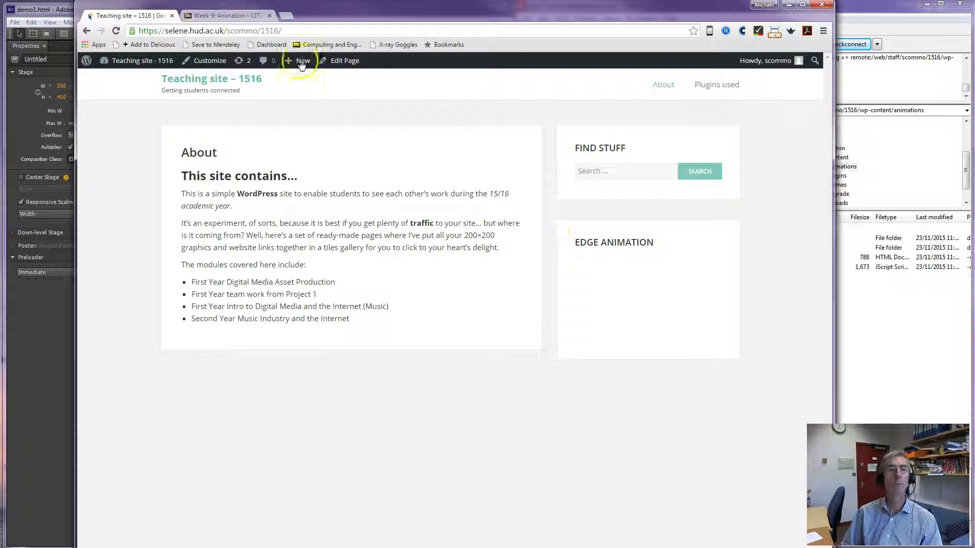
{"action": "mouse_move", "coordinate": [158, 64]}
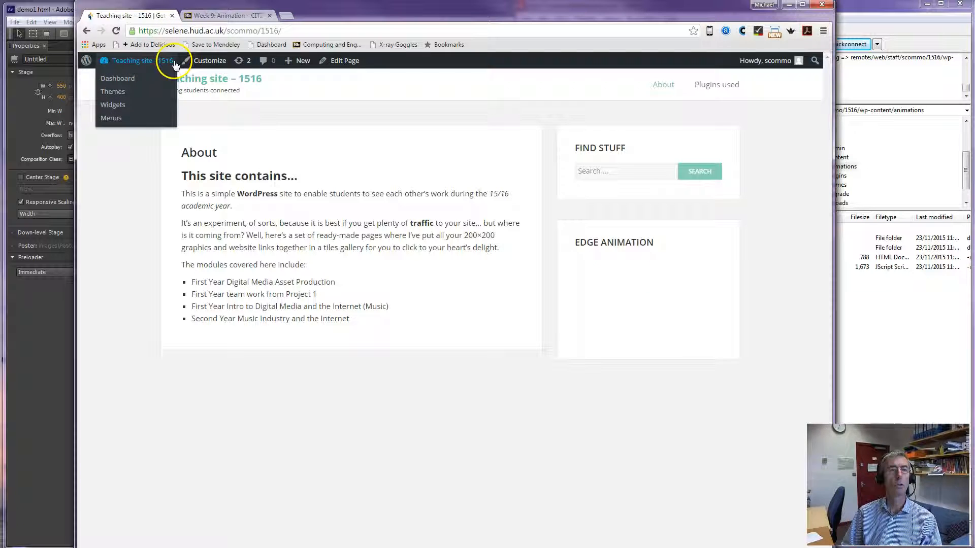
{"action": "left_click", "coordinate": [215, 90]}
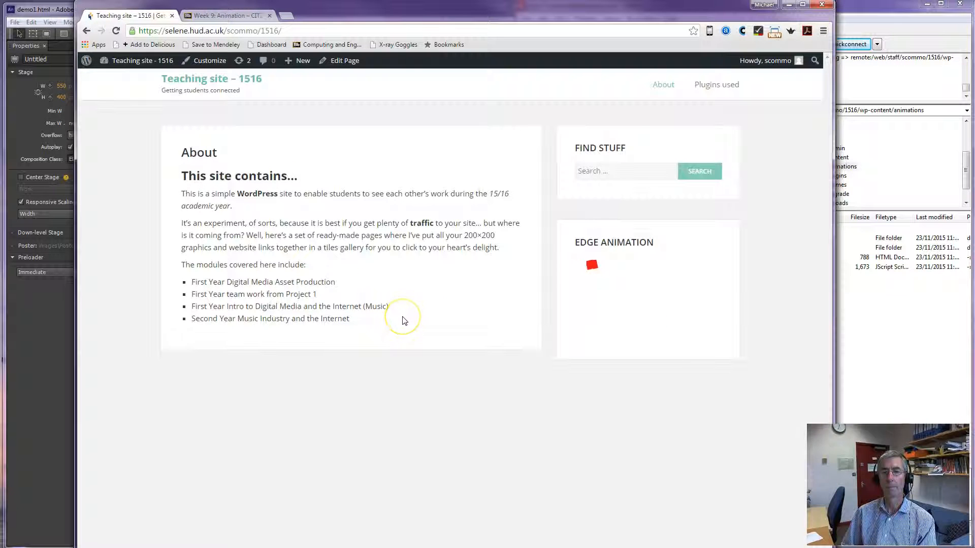